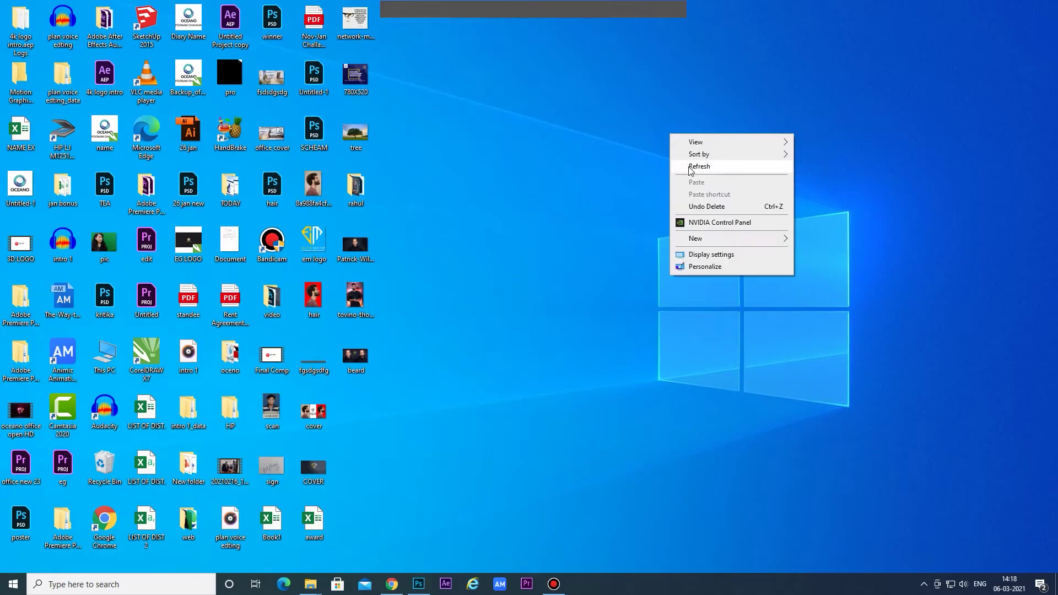
Step: Bring the Photoshop window to the front from the Windows taskbar
click(419, 583)
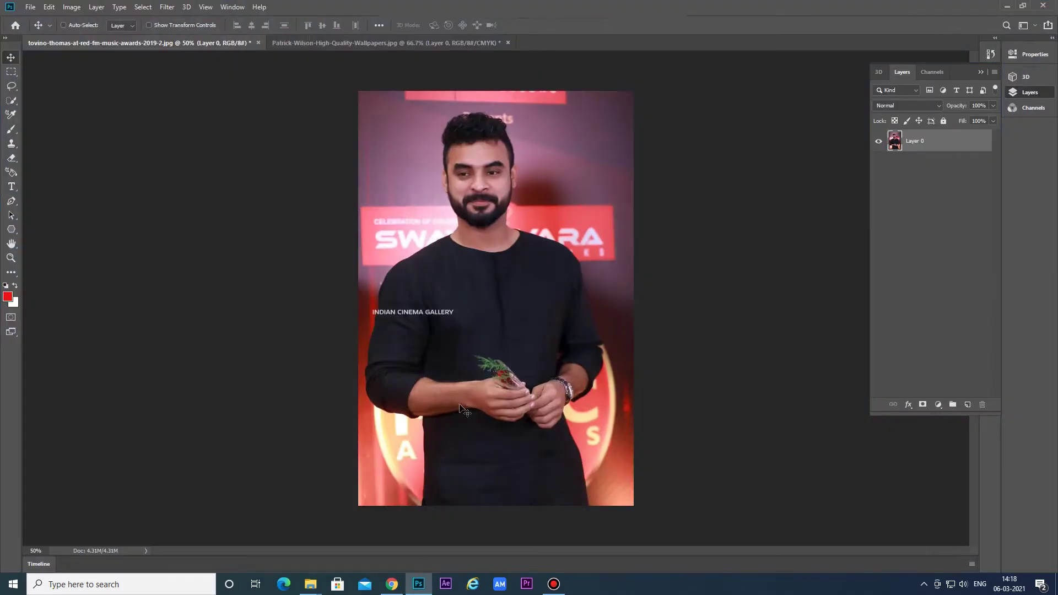
Step: Compare the Patrick-Wilson and tovino-thomas portraits, then zoom to 200% on the bearded man's face
click(313, 46)
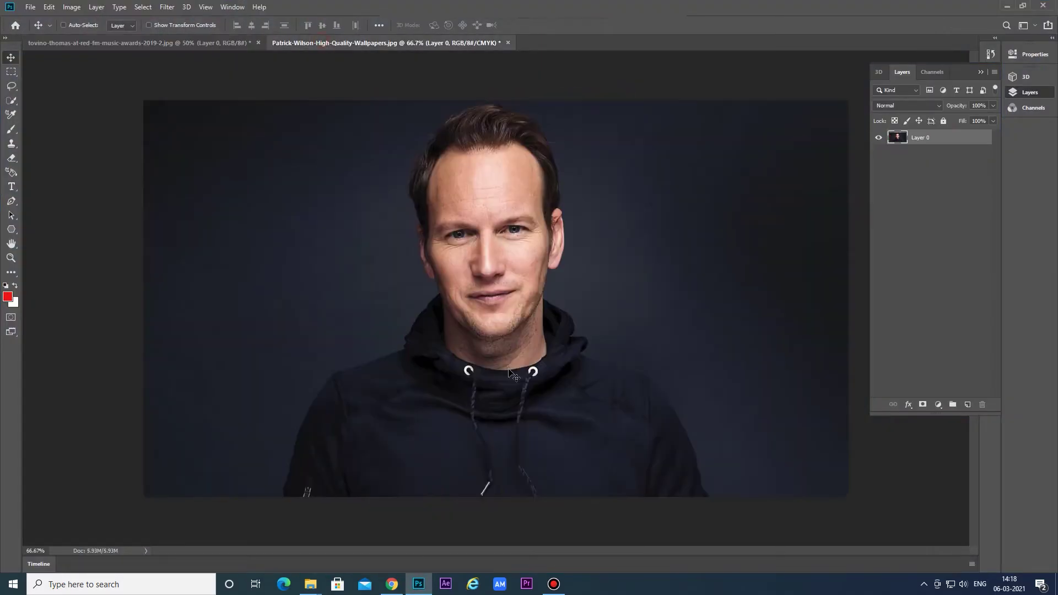
click(152, 43)
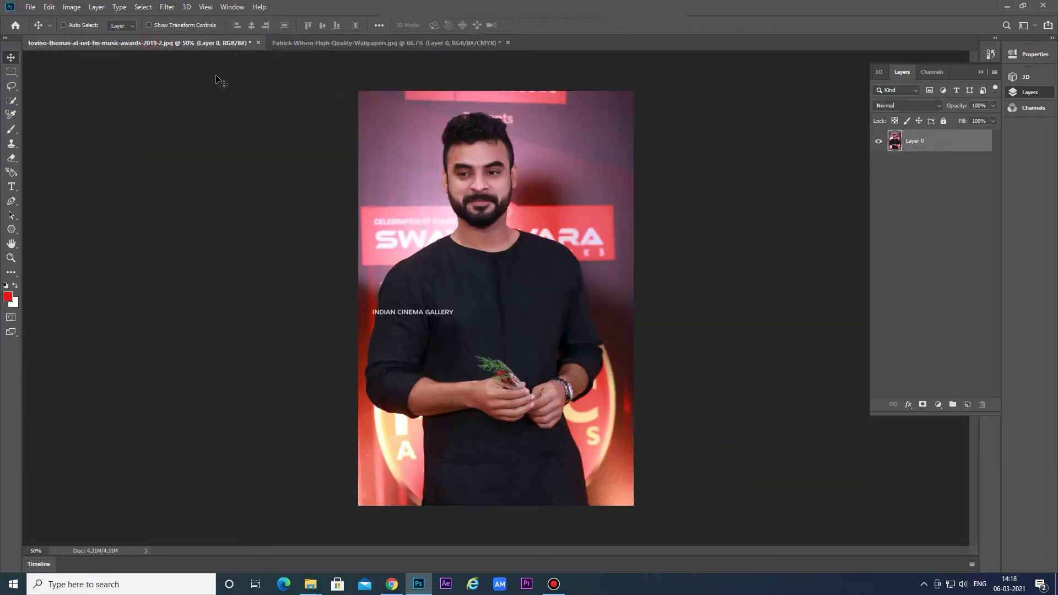
key(ctrl+plus)
key(ctrl+plus)
key(ctrl+plus)
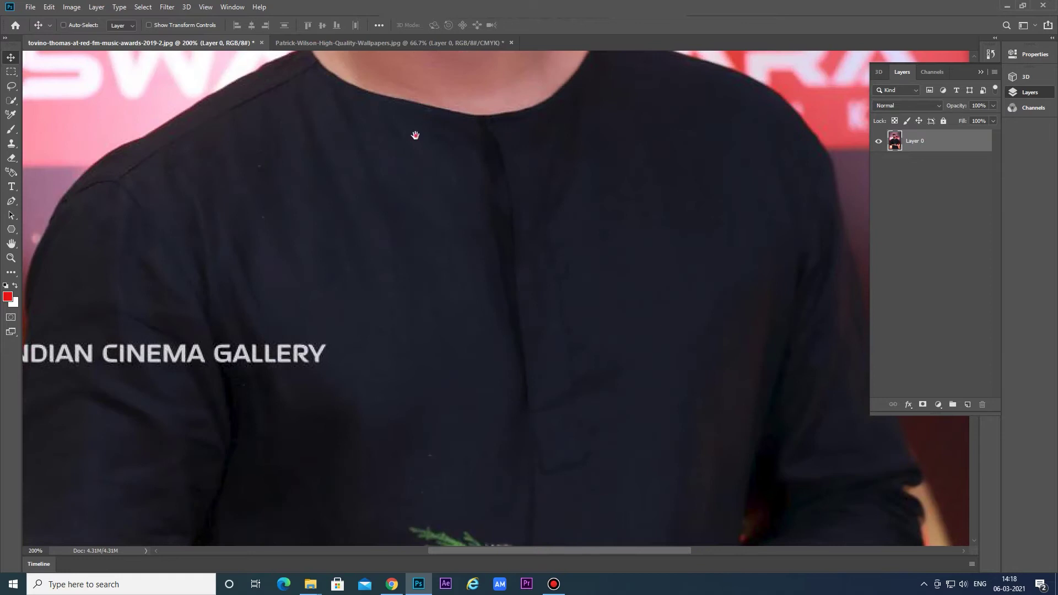
scroll(416, 135, up, 5)
scroll(409, 347, up, 5)
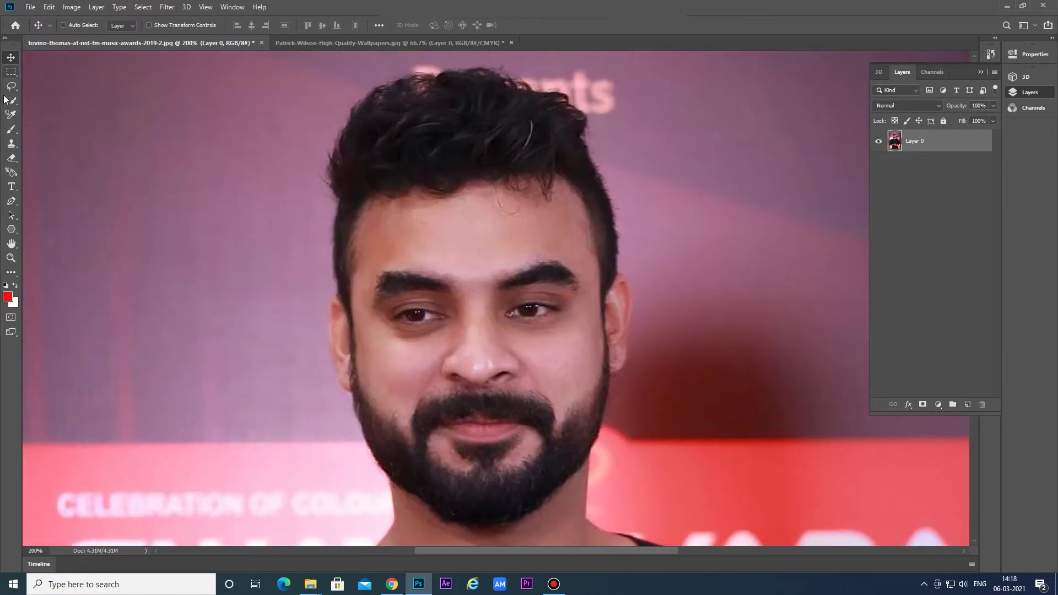
click(11, 101)
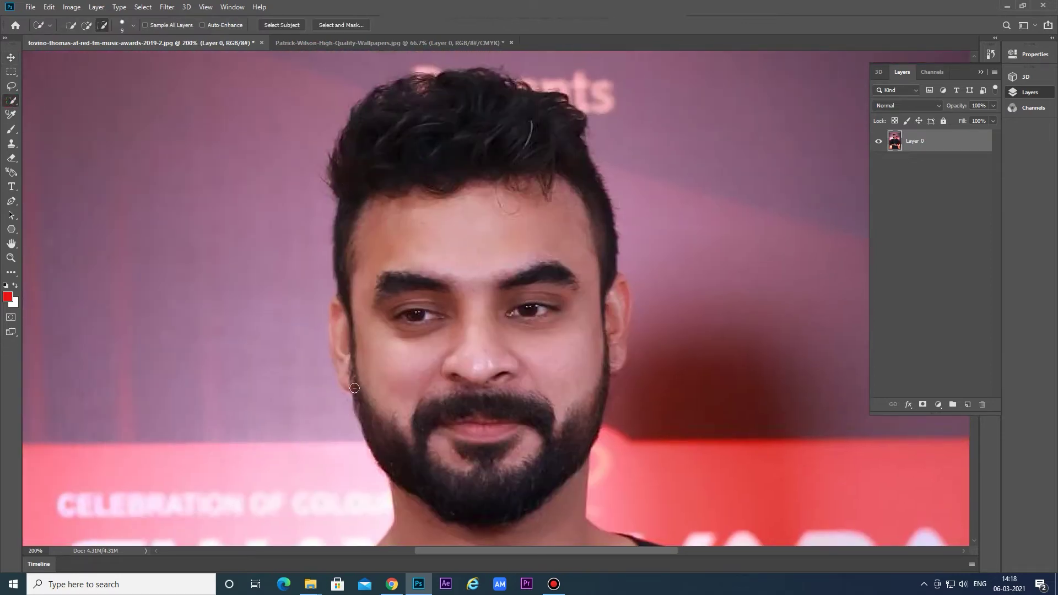
Step: Quick-select the beard in Add mode, covering both jaws and the sideburn
click(87, 26)
mouse_move(363, 392)
mouse_down()
mouse_move(445, 486)
mouse_move(507, 492)
mouse_up()
mouse_move(564, 448)
mouse_down()
mouse_move(600, 392)
mouse_move(606, 342)
mouse_up()
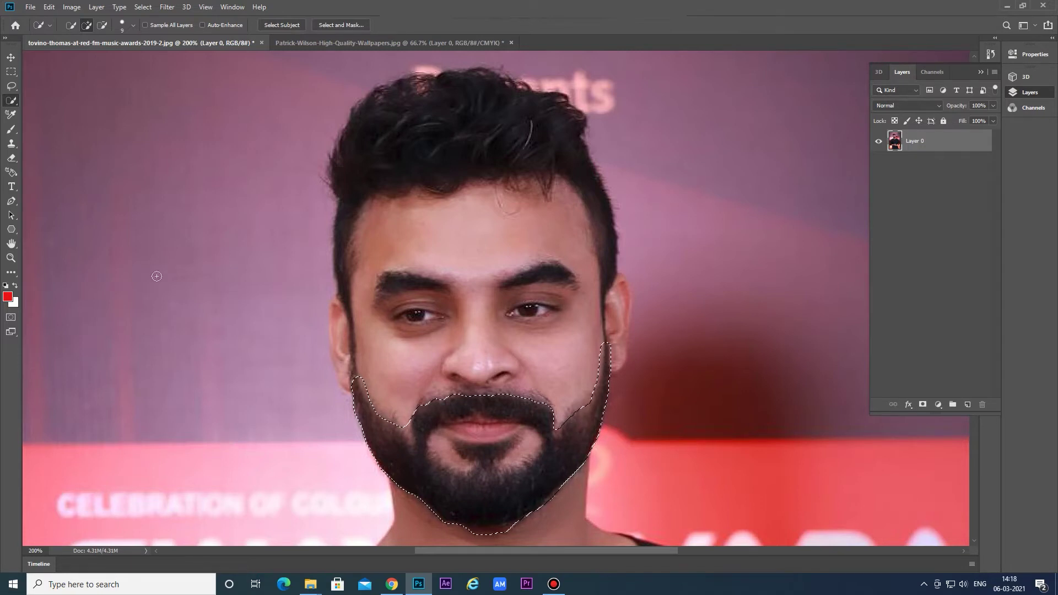
click(352, 372)
Step: Subtract the lips and the skin patches either side of the chin with the Lasso
click(11, 86)
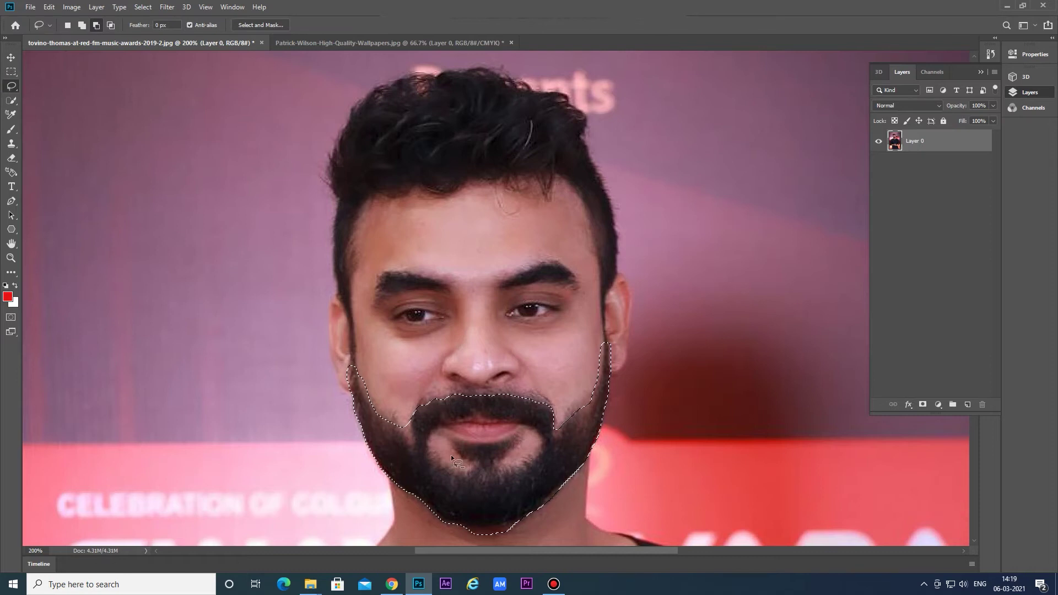
drag(428, 456, 450, 475)
drag(443, 430, 444, 431)
mouse_move(530, 429)
mouse_down()
mouse_move(494, 414)
mouse_move(441, 424)
mouse_move(476, 447)
mouse_move(532, 430)
mouse_up()
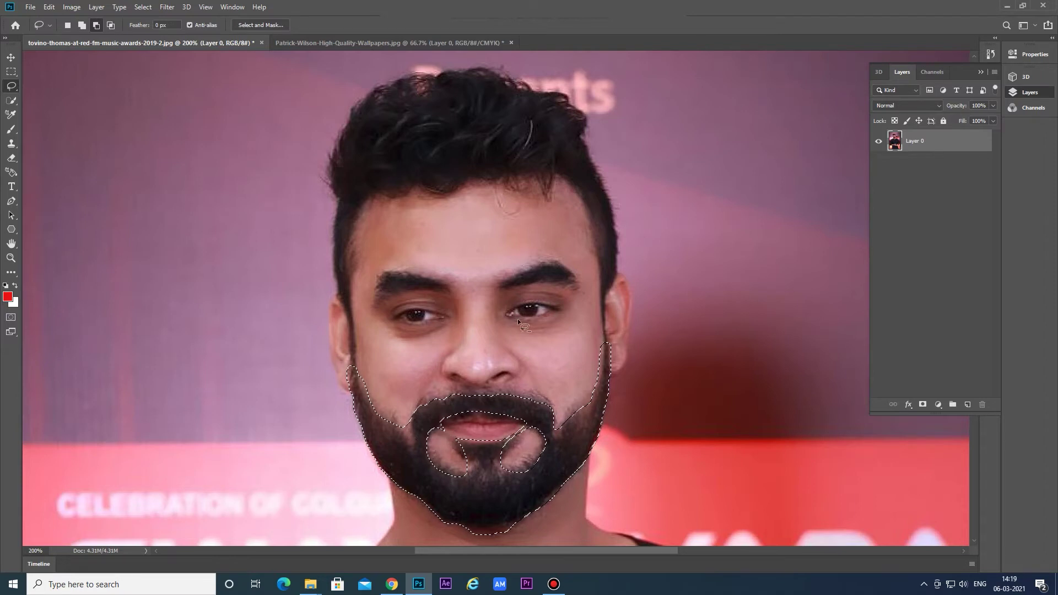
click(249, 24)
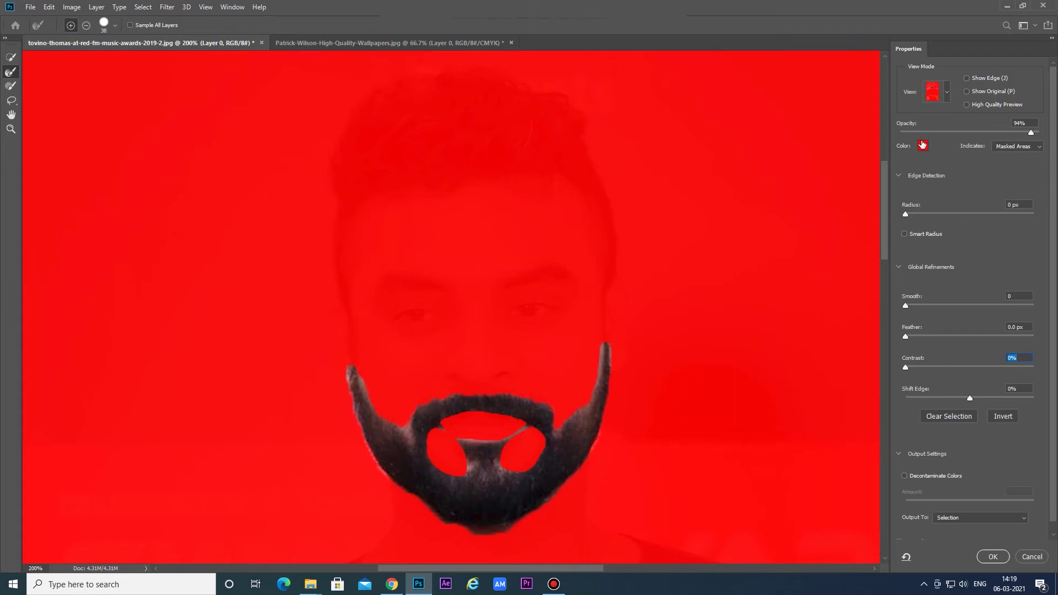
Step: Refine the beard selection edge with Radius 4 px, Smooth 45 and Feather about 4.3 px
drag(906, 214, 955, 219)
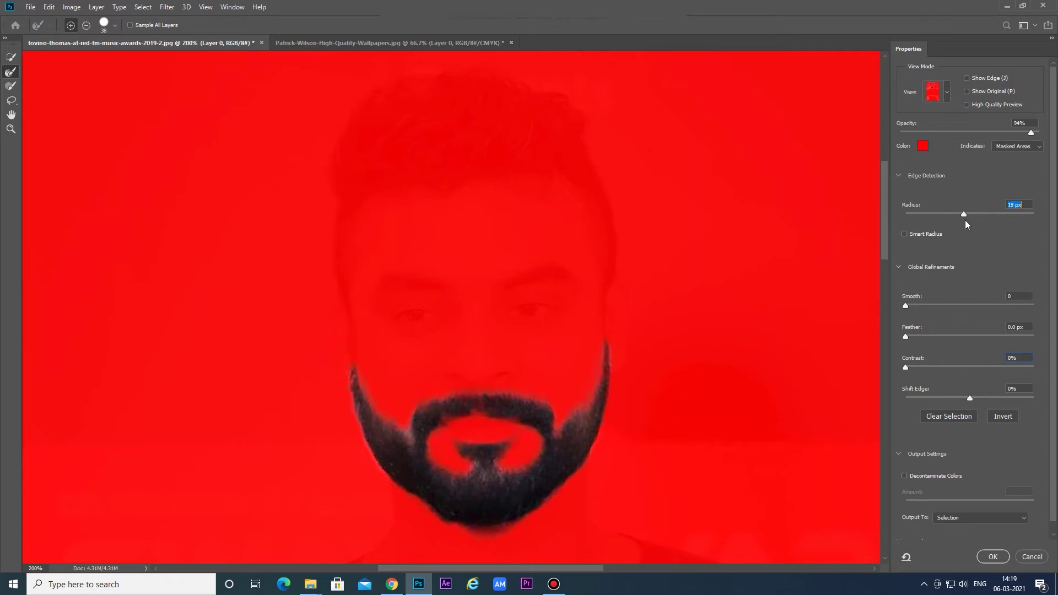
drag(966, 221, 924, 220)
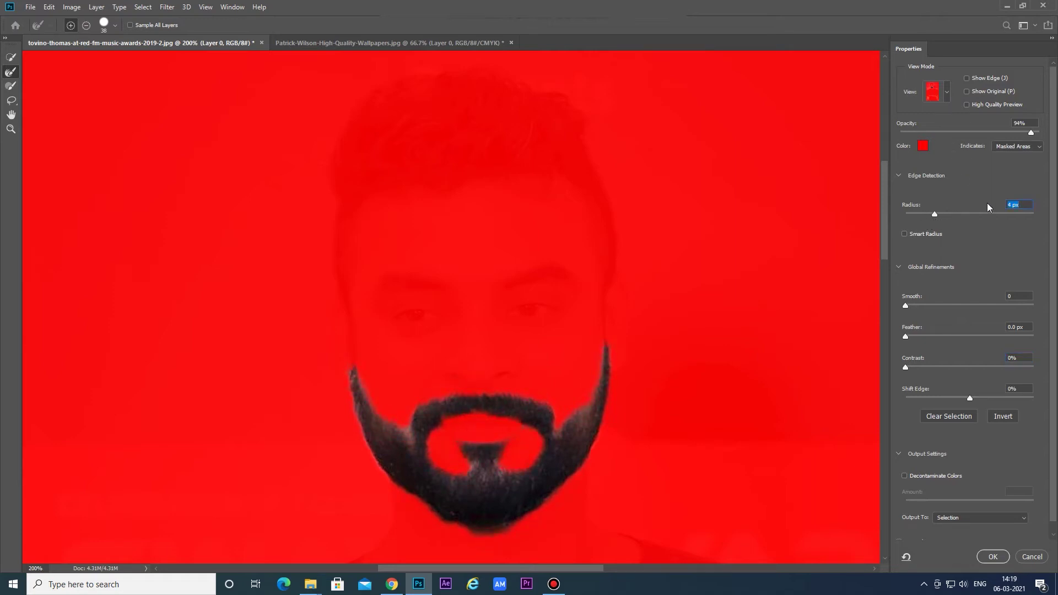
drag(906, 307, 937, 304)
drag(909, 336, 943, 340)
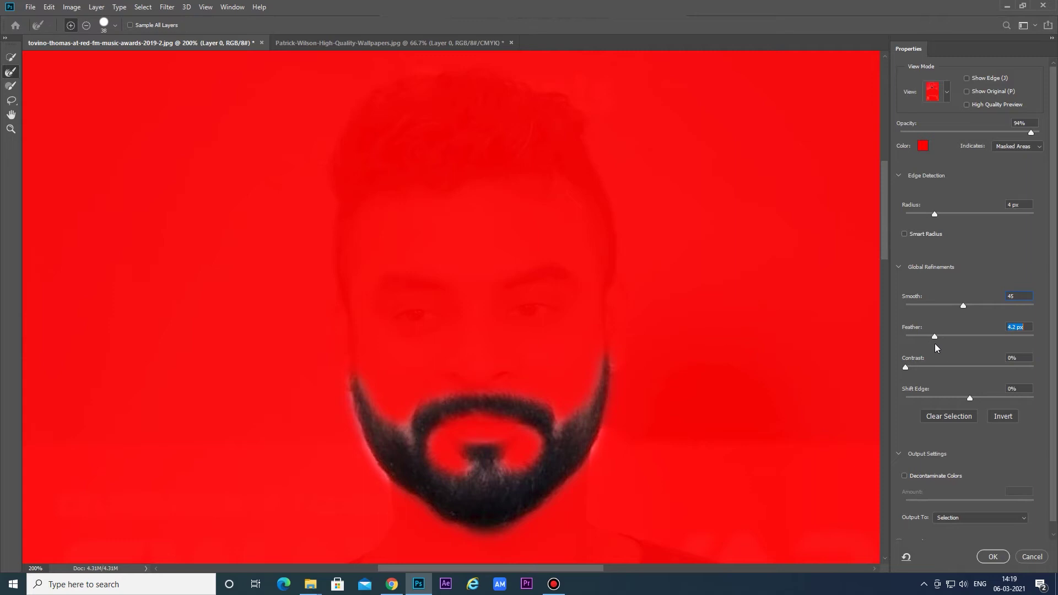
click(994, 557)
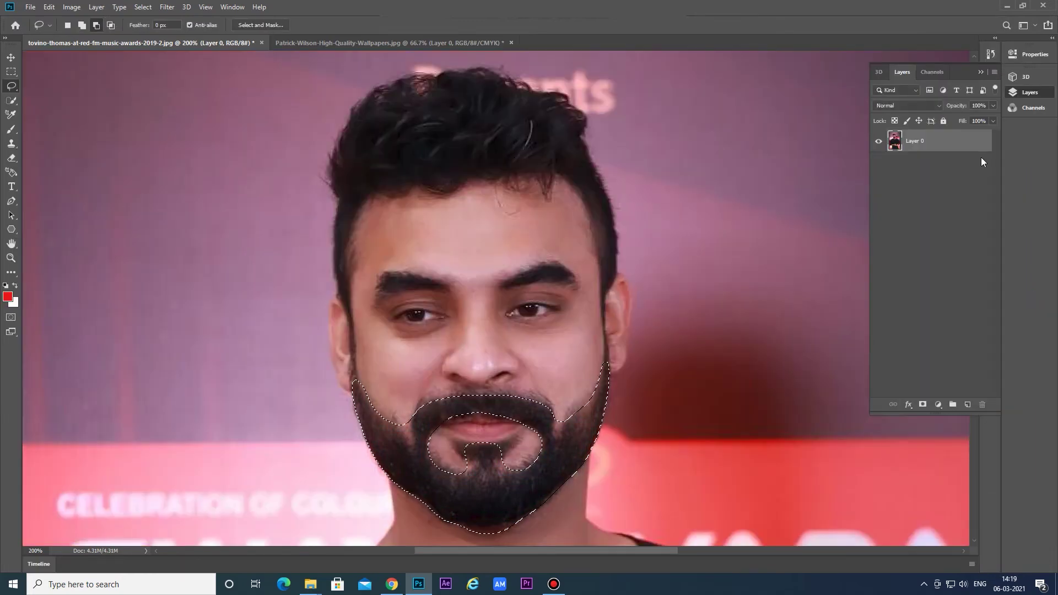
Step: Copy the beard to Layer 1, hide Layer 0, and move it onto the Patrick-Wilson photo's chin
key(ctrl+j)
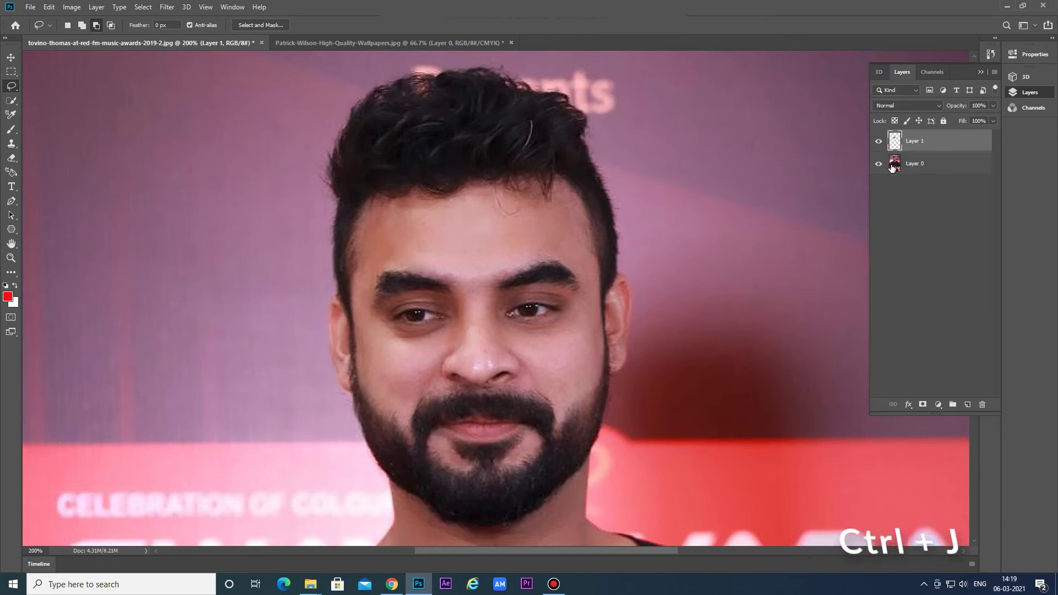
click(878, 163)
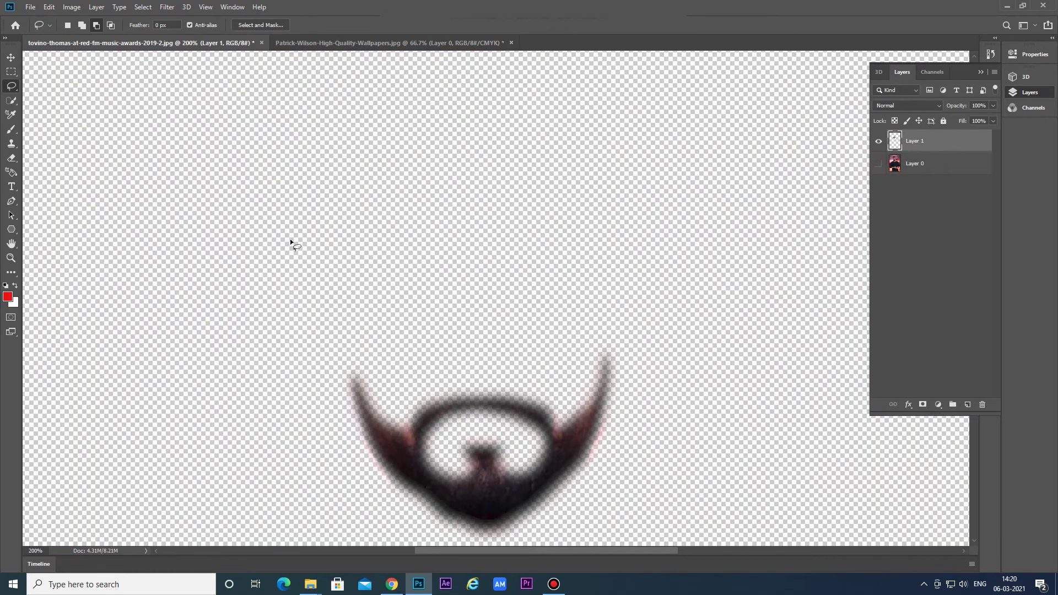
click(13, 58)
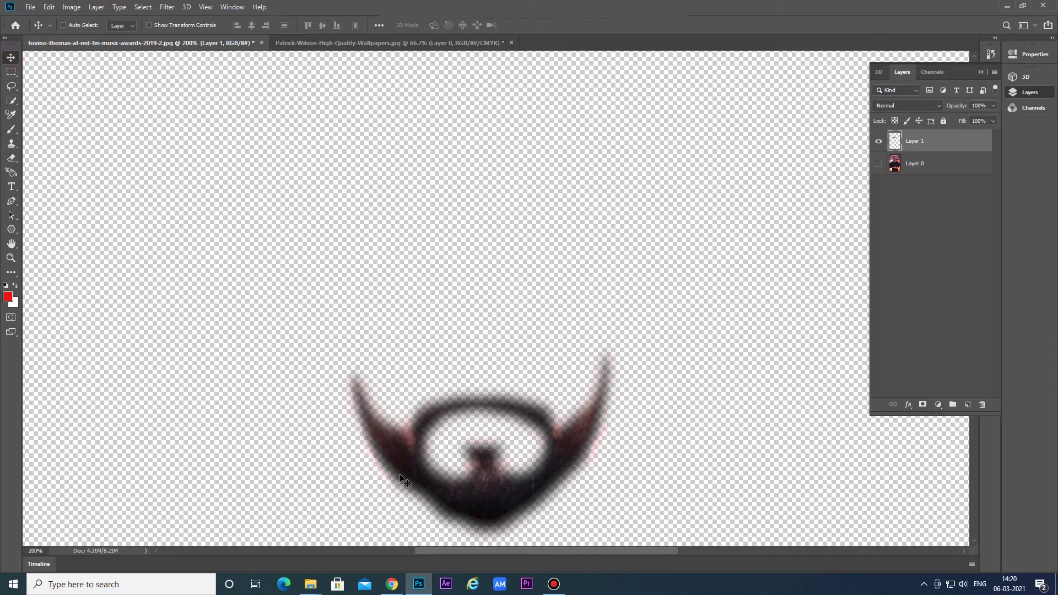
mouse_move(418, 474)
mouse_down()
mouse_move(380, 35)
mouse_move(514, 329)
mouse_up()
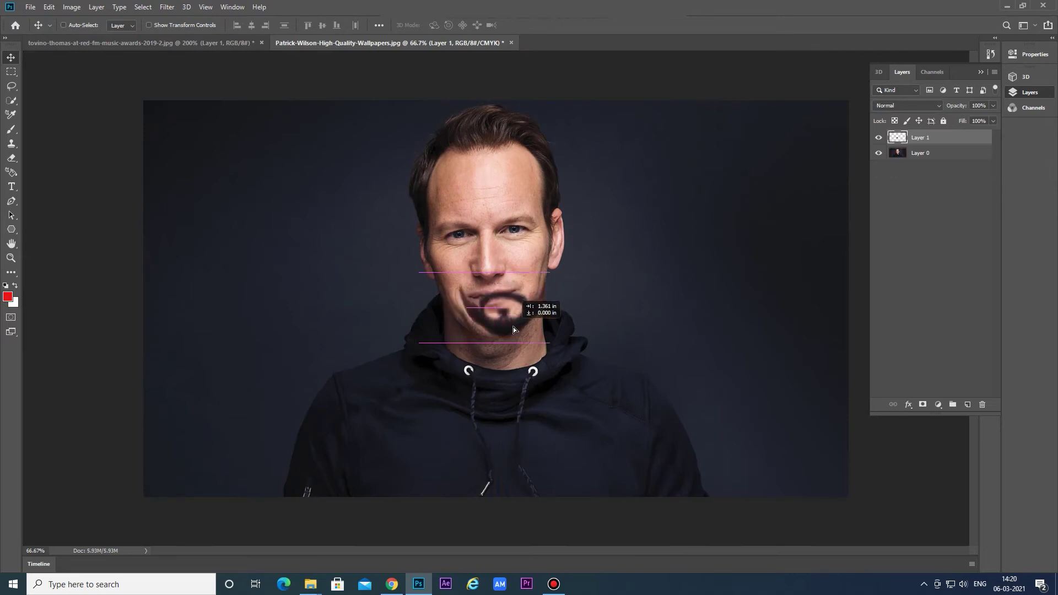
drag(513, 327, 496, 325)
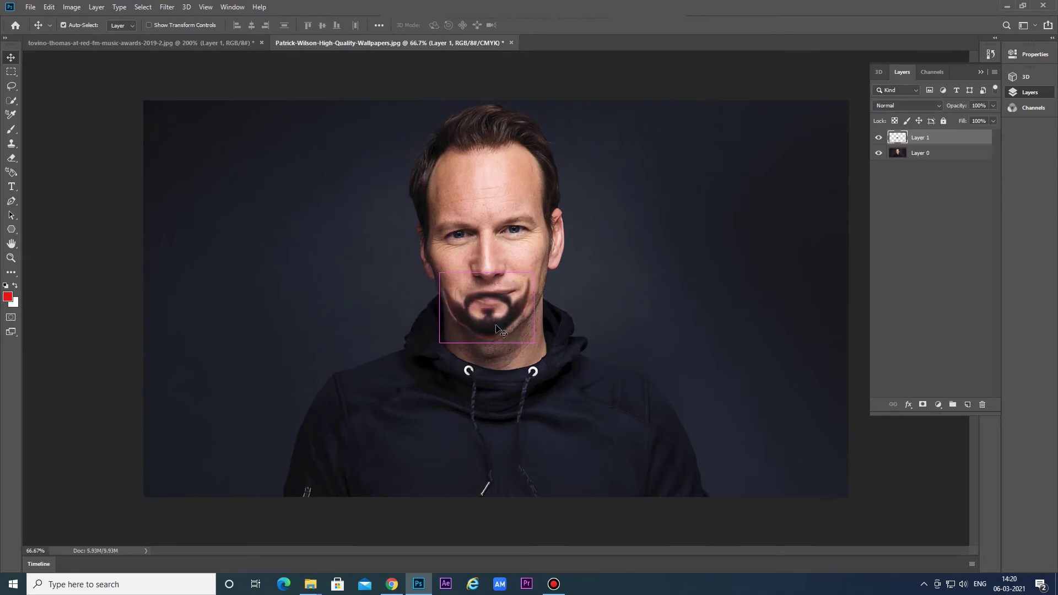
key(ctrl+plus)
key(ctrl+plus)
drag(538, 355, 538, 373)
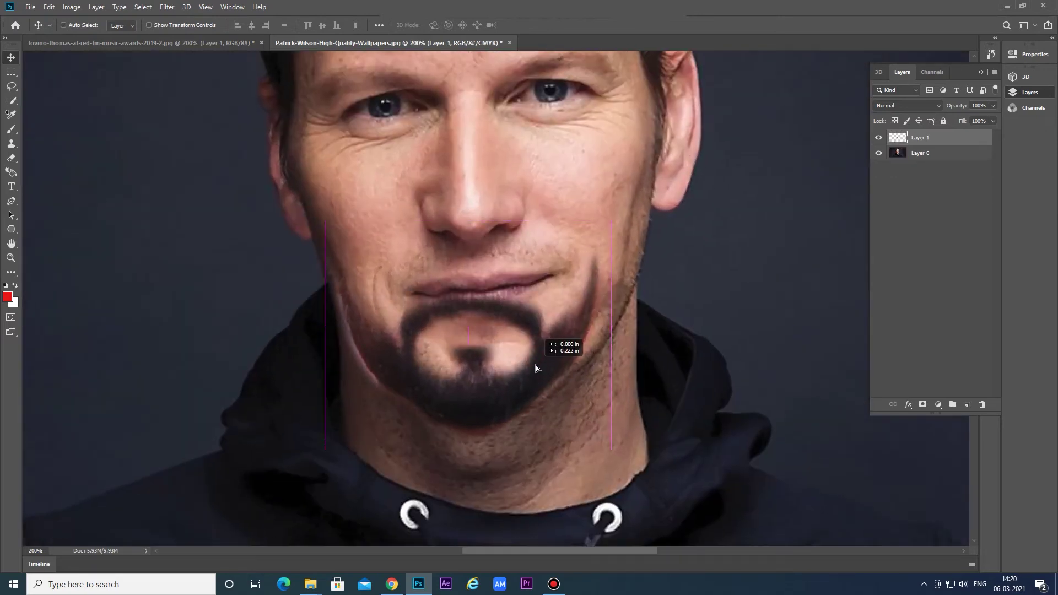
key(ctrl+t)
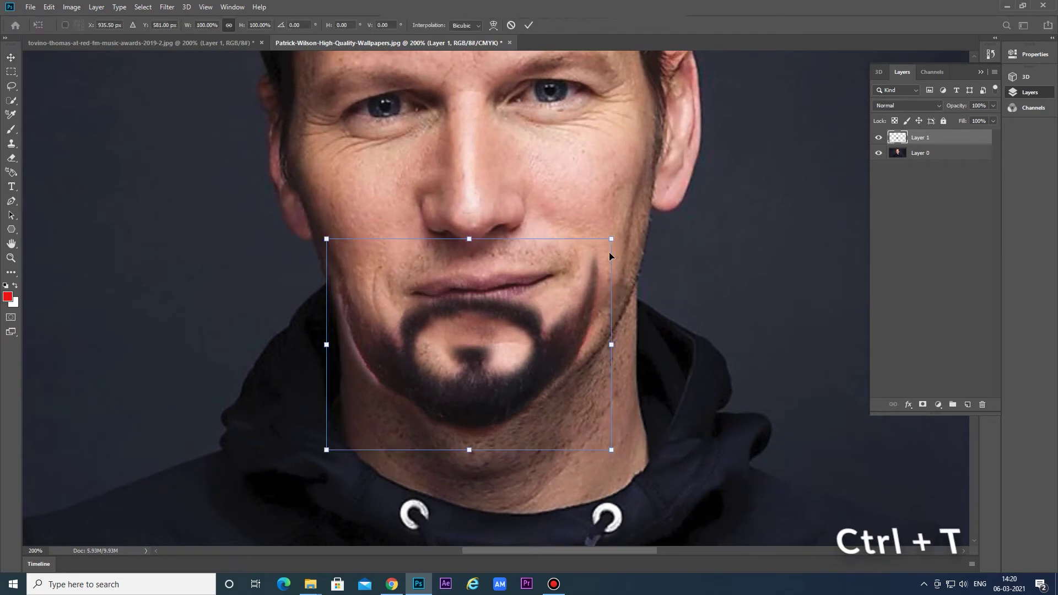
Step: Scale the beard to about 145% and distort its top-right corner up to the ear
drag(614, 240, 739, 142)
drag(588, 392, 554, 420)
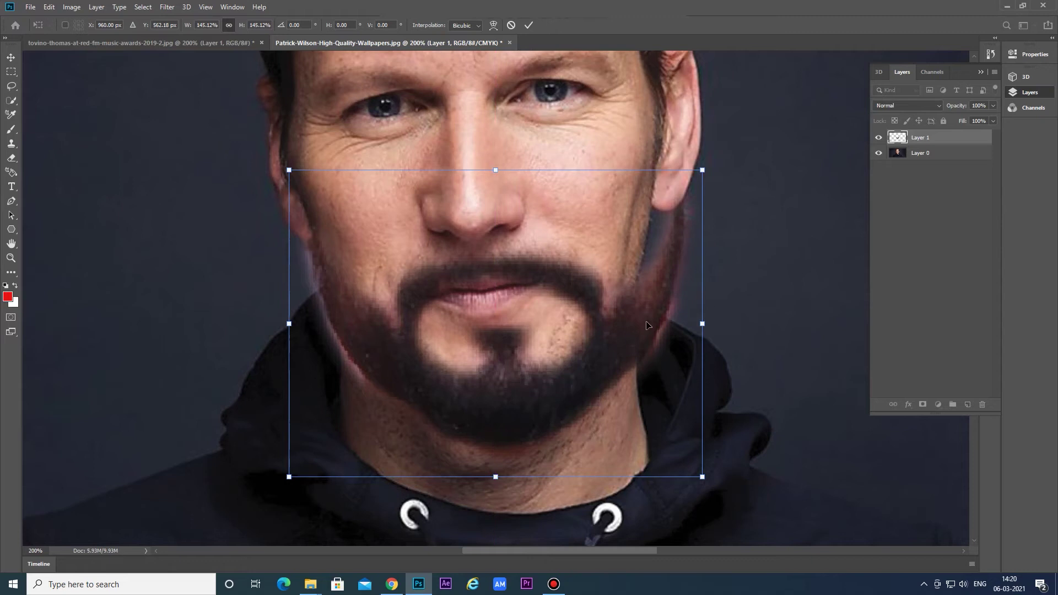
right_click(646, 325)
click(669, 372)
drag(702, 170, 666, 168)
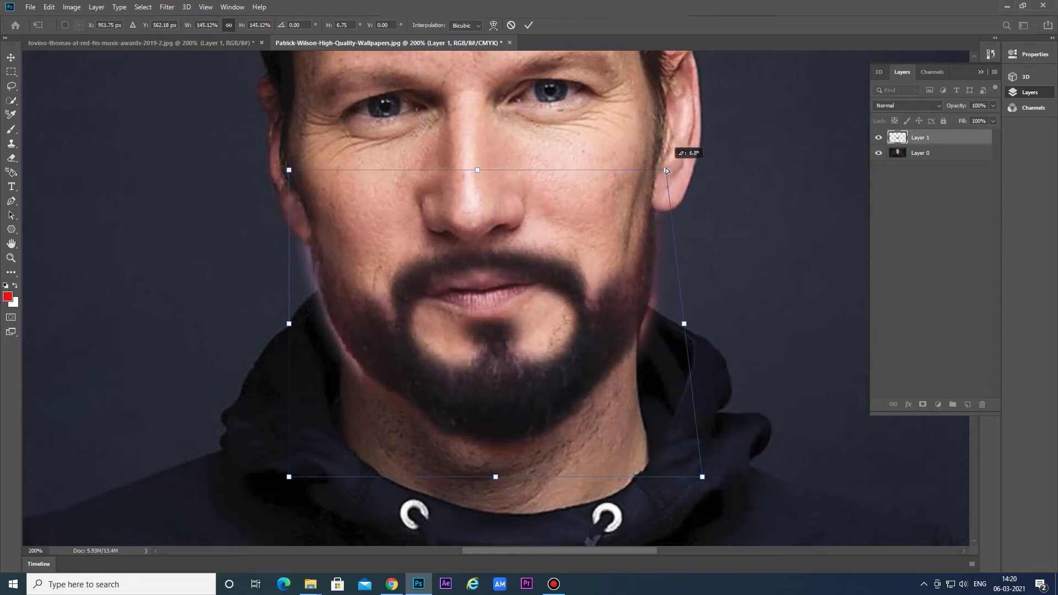
drag(666, 168, 665, 170)
key(Return)
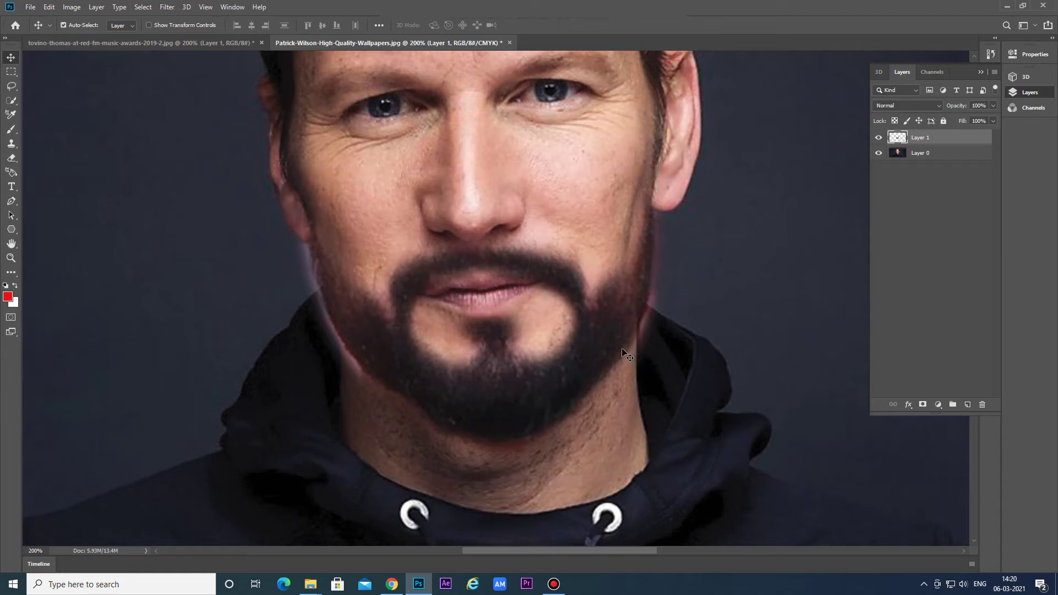
Step: Warp the beard so its top curves along the cheekline and the lower corners tuck into the jaw
key(ctrl+t)
right_click(600, 327)
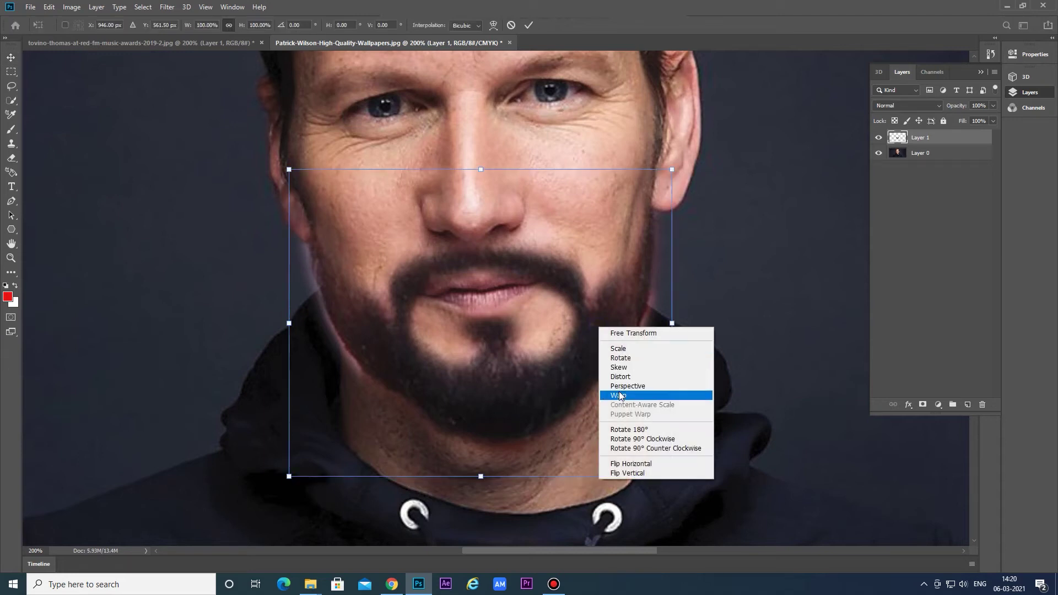
click(618, 395)
drag(545, 171, 559, 149)
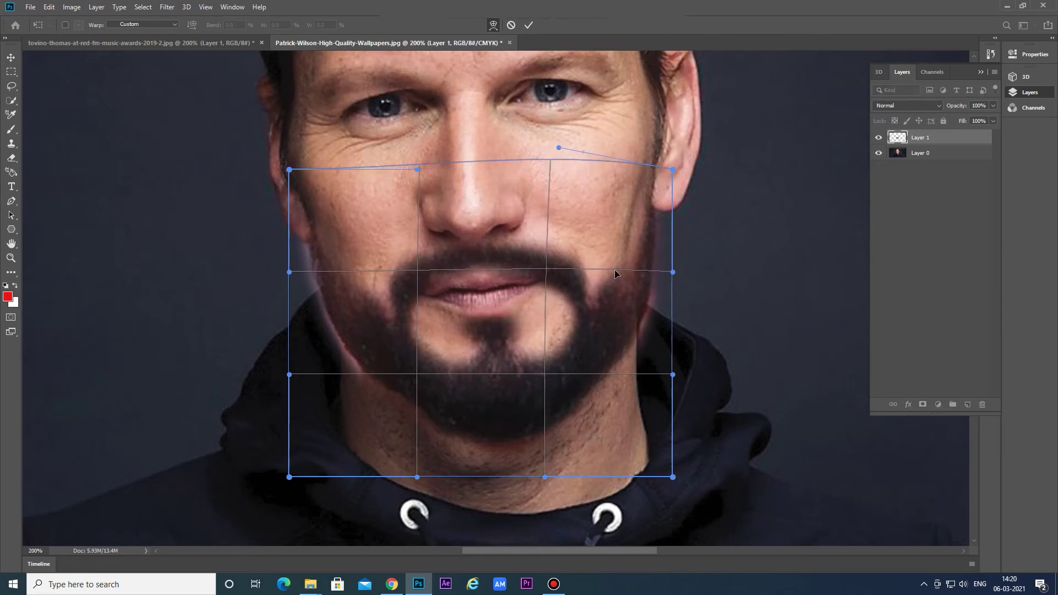
drag(674, 170, 673, 163)
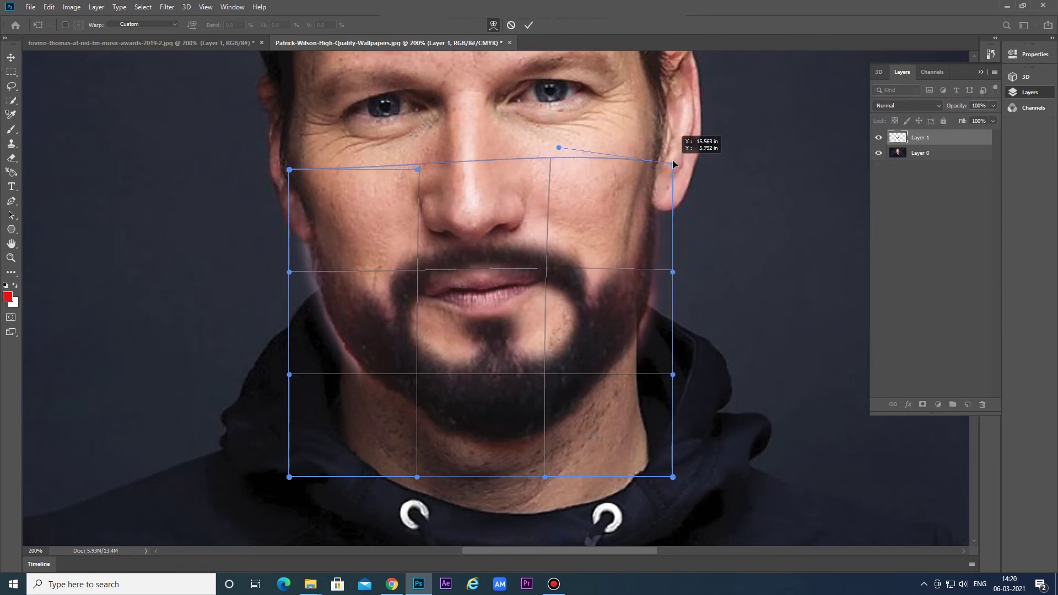
drag(561, 147, 591, 132)
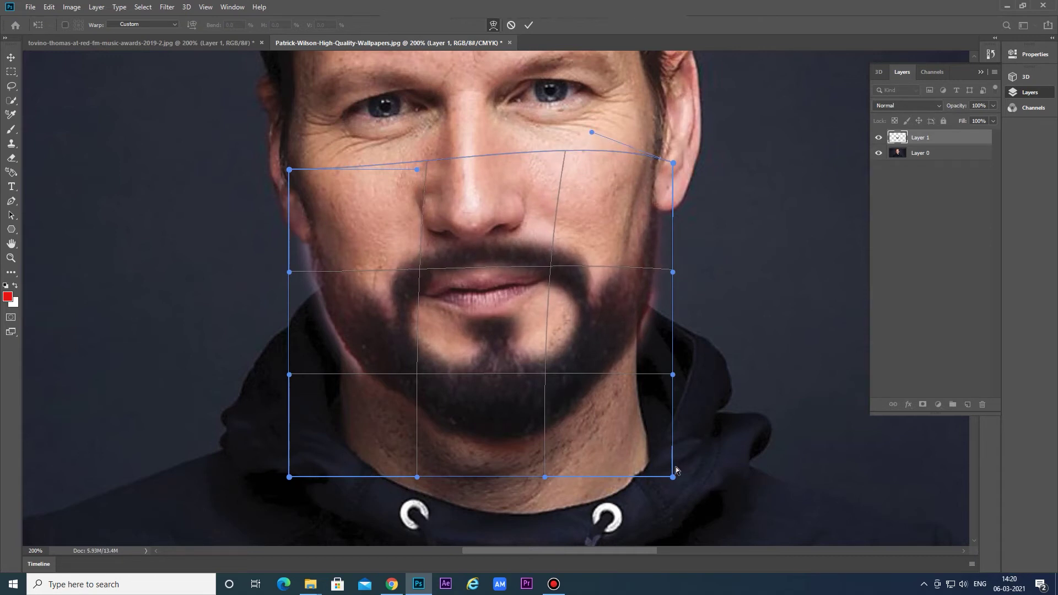
drag(673, 478, 660, 474)
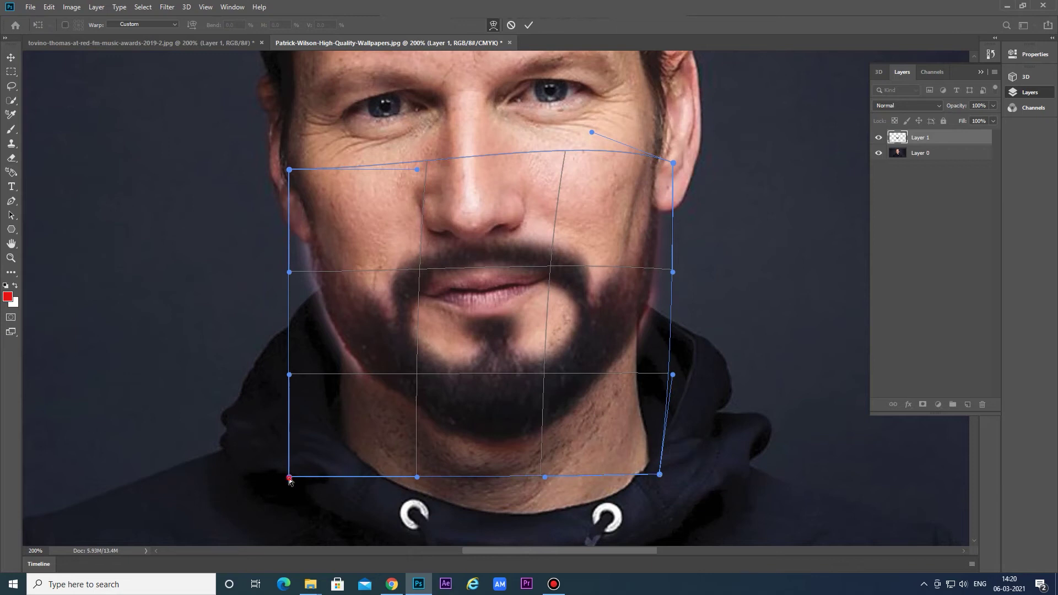
drag(290, 477, 290, 474)
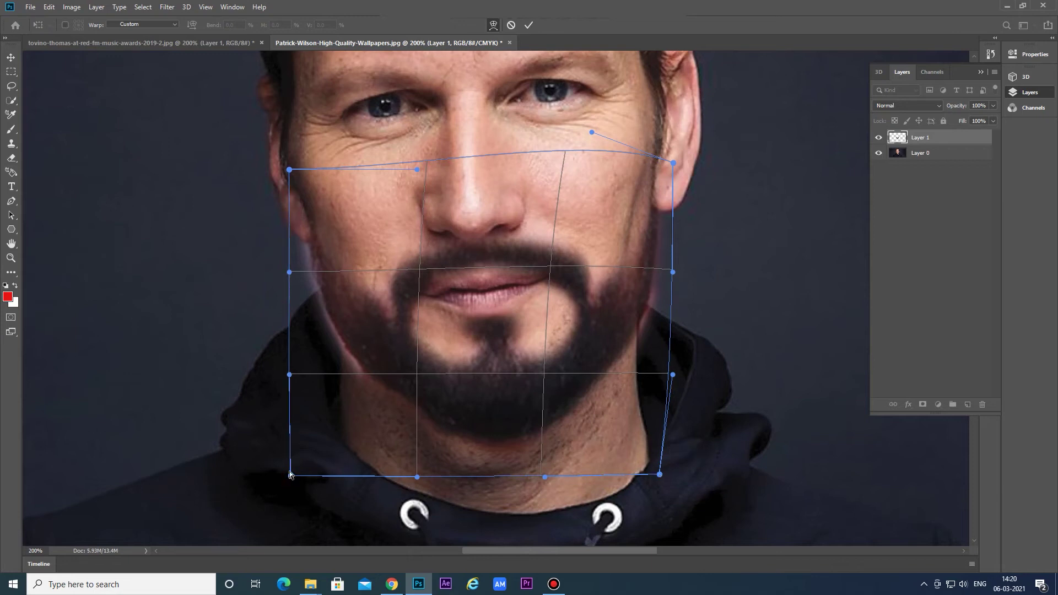
key(Return)
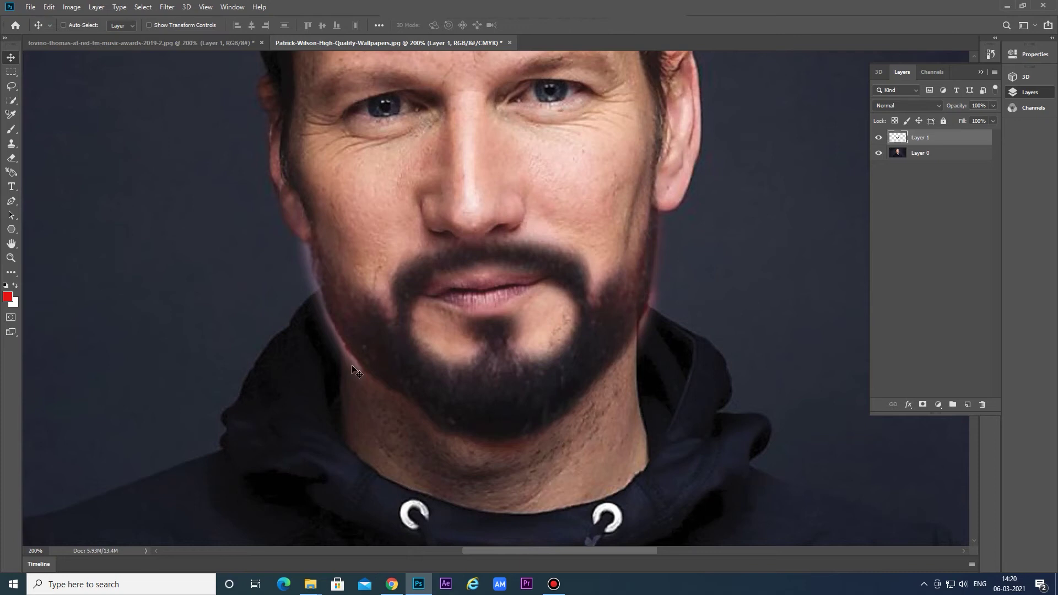
Step: Set up the Eraser with a Soft Round tip at 0% hardness
click(11, 160)
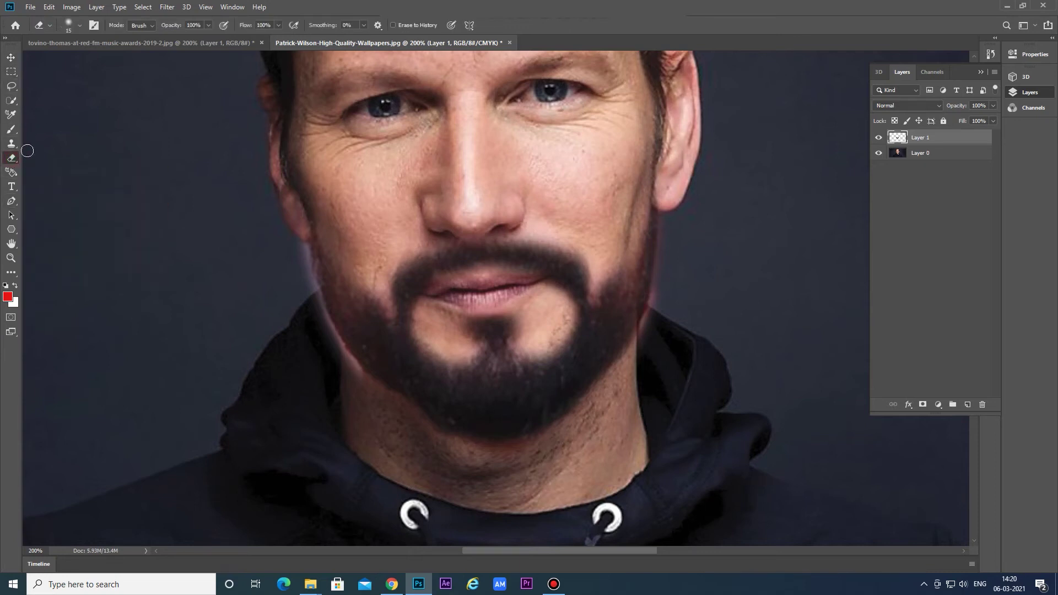
click(71, 27)
click(49, 149)
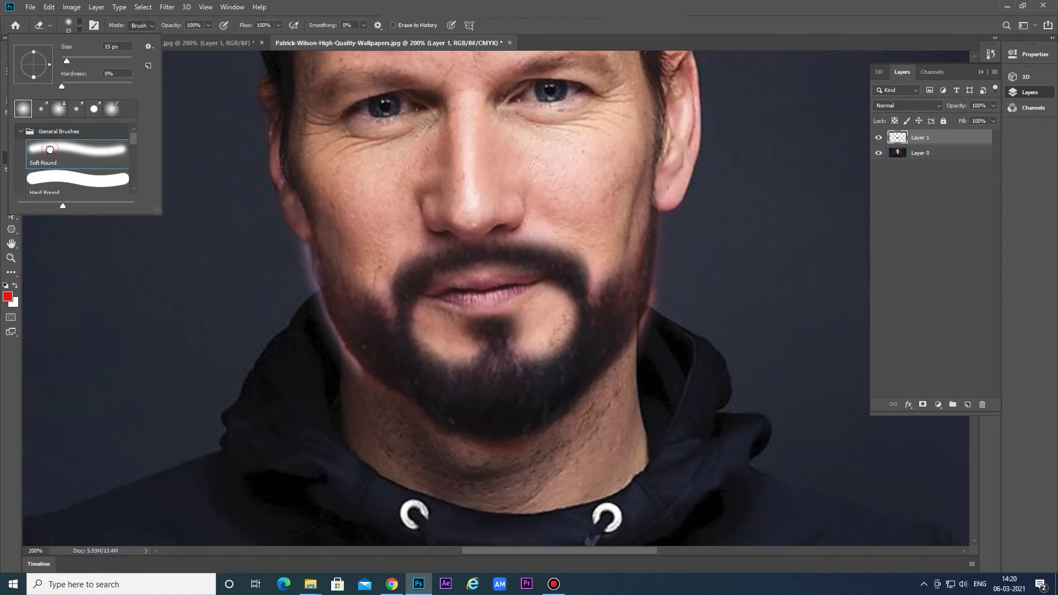
click(109, 74)
key(Return)
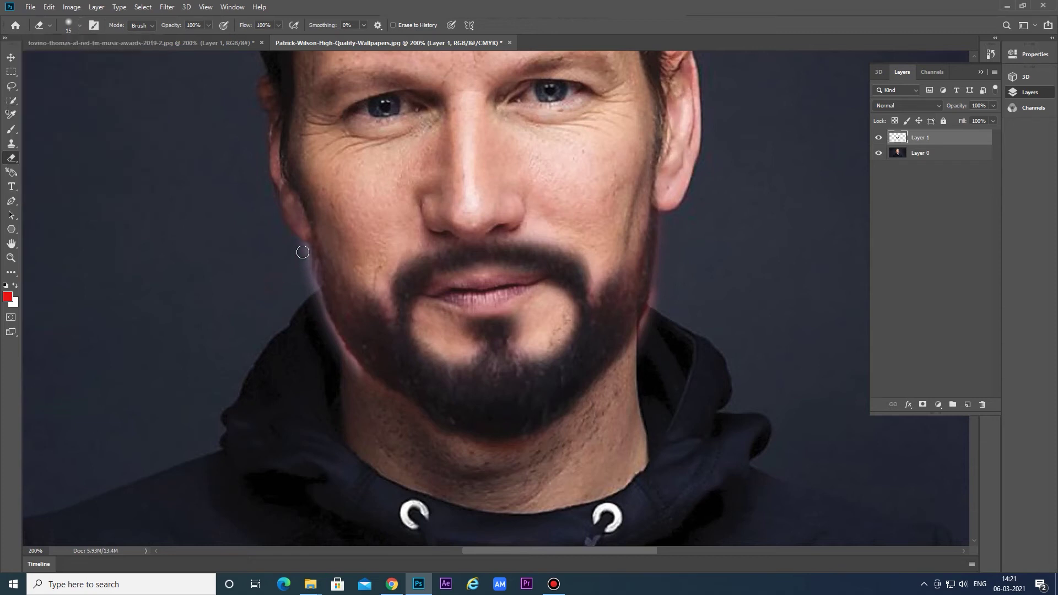
Step: Erase the reddish halo along the jawline and the red dot near the lip
mouse_move(301, 249)
mouse_down()
mouse_move(330, 331)
mouse_move(368, 385)
mouse_up()
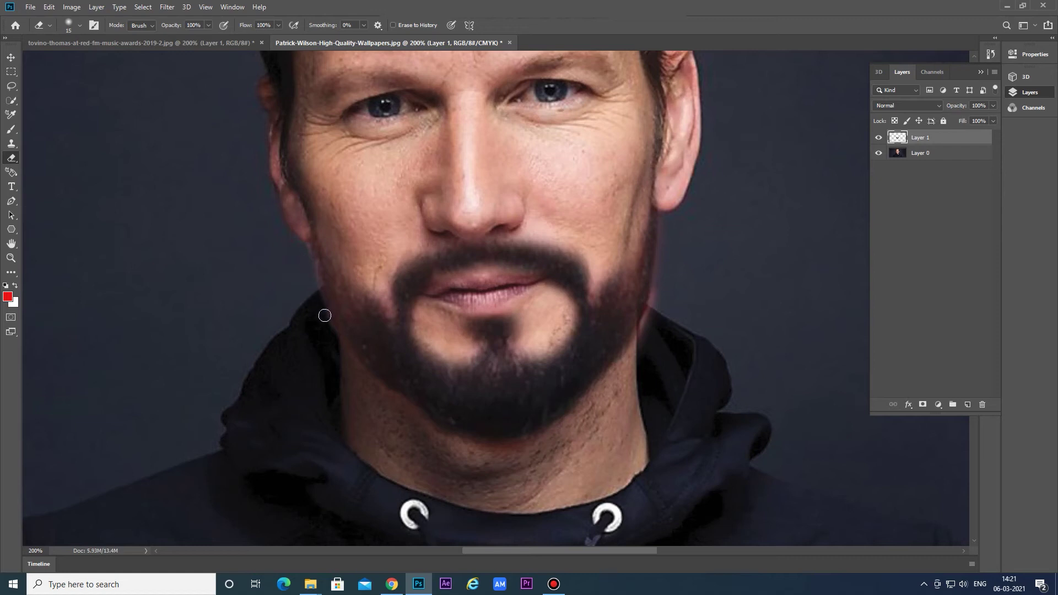
drag(338, 348, 348, 359)
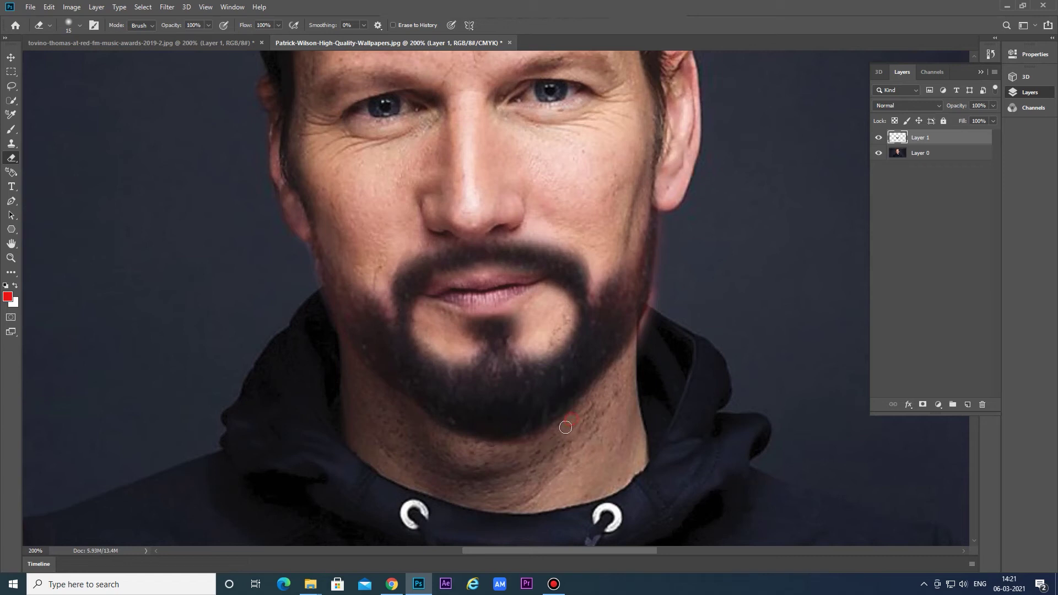
mouse_move(449, 440)
mouse_down()
mouse_move(425, 426)
mouse_move(616, 428)
mouse_up()
drag(665, 214, 645, 329)
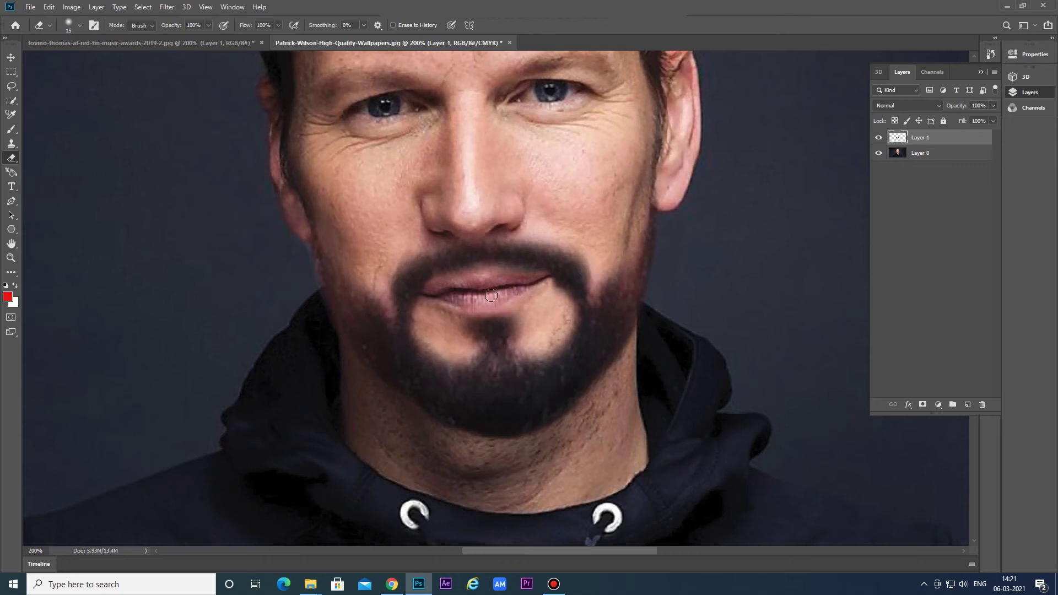
drag(519, 282, 505, 311)
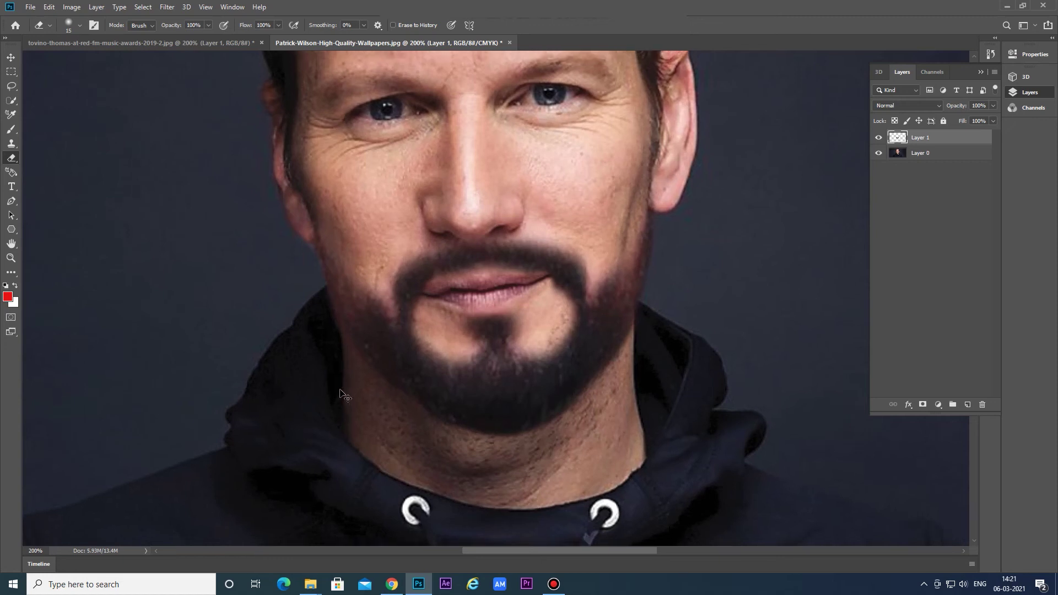
key(ctrl+minus)
key(ctrl+minus)
key(ctrl+minus)
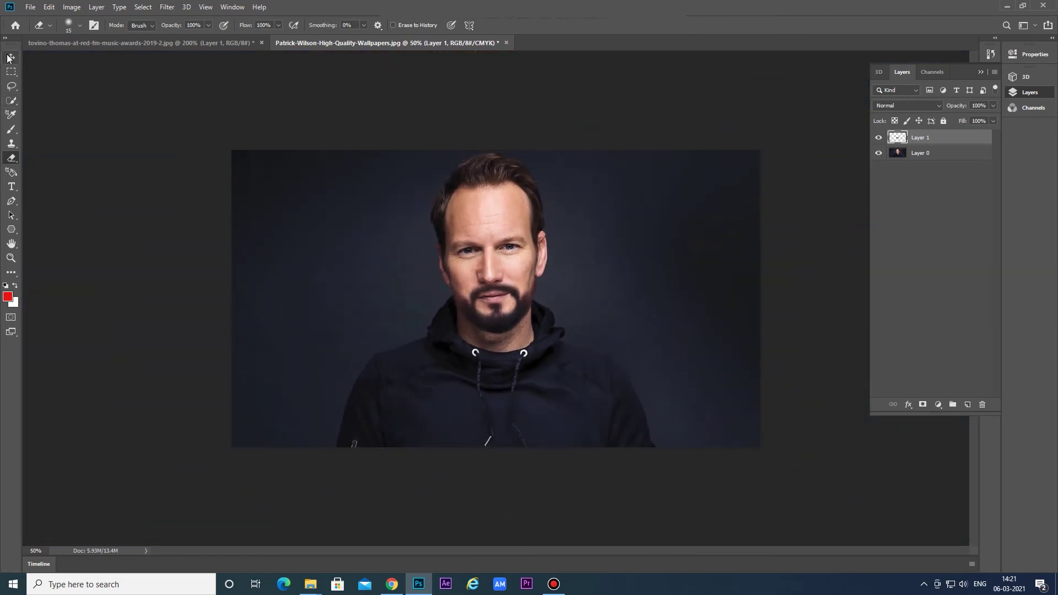
Step: Lighten the beard layer's midtones slightly with Levels
click(11, 57)
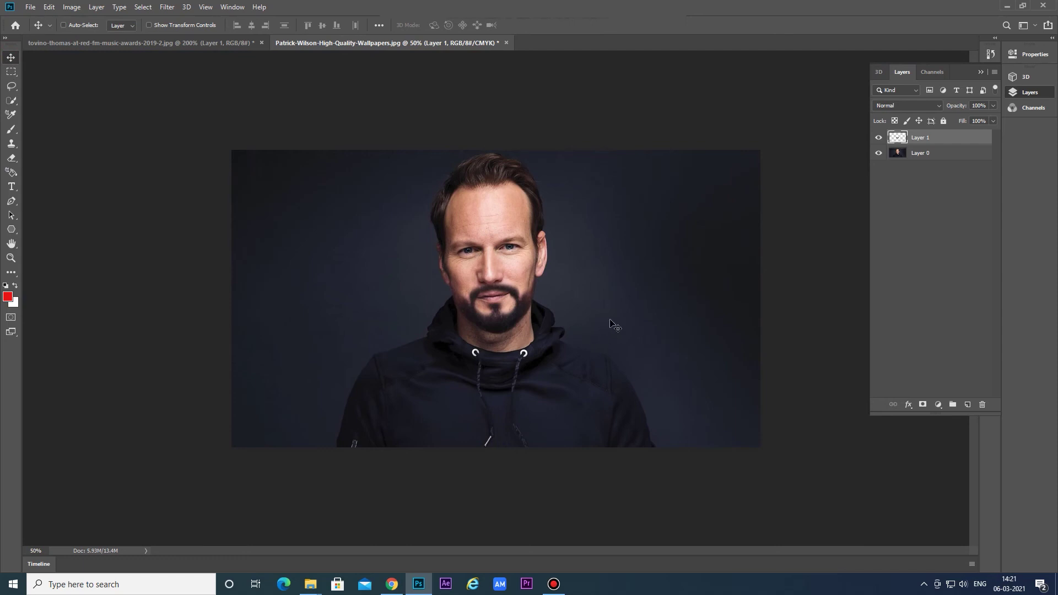
key(ctrl+l)
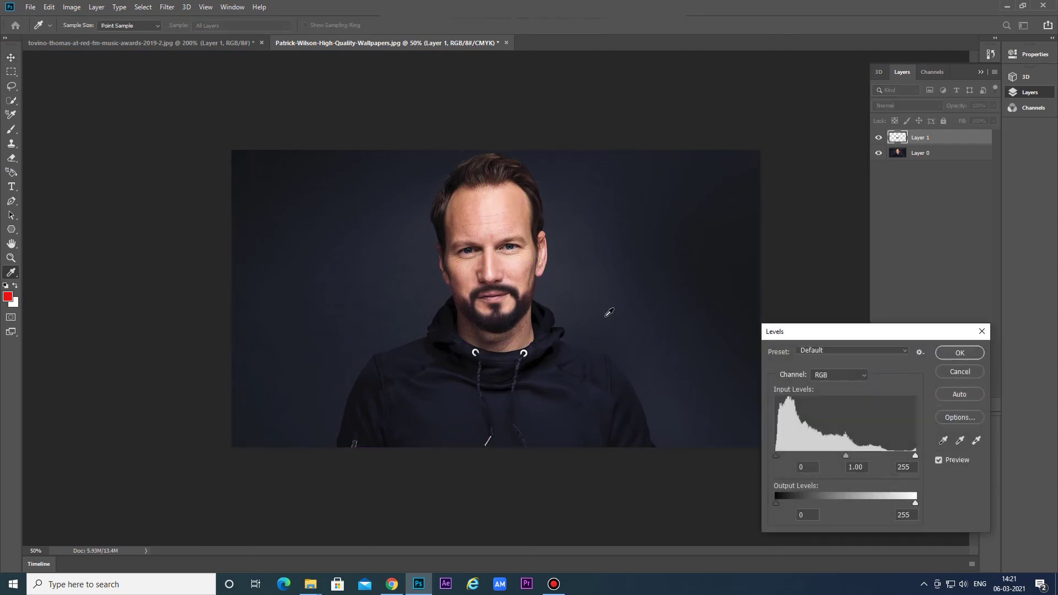
drag(844, 456, 845, 456)
click(959, 352)
Step: Deepen Layer 0's shadows with Levels by moving the black input slider right, then review the result
click(928, 154)
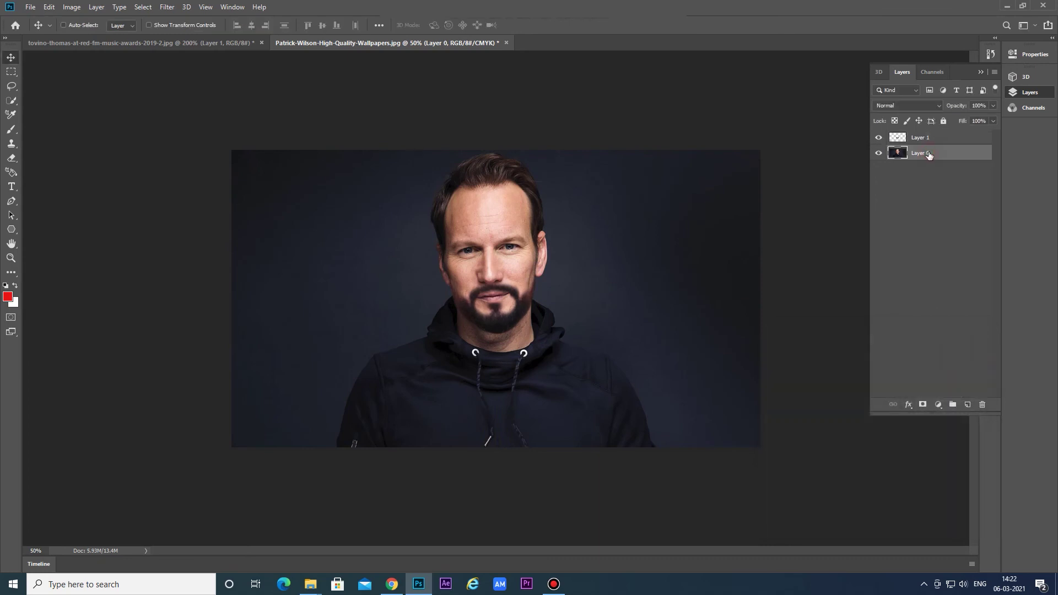
key(ctrl+l)
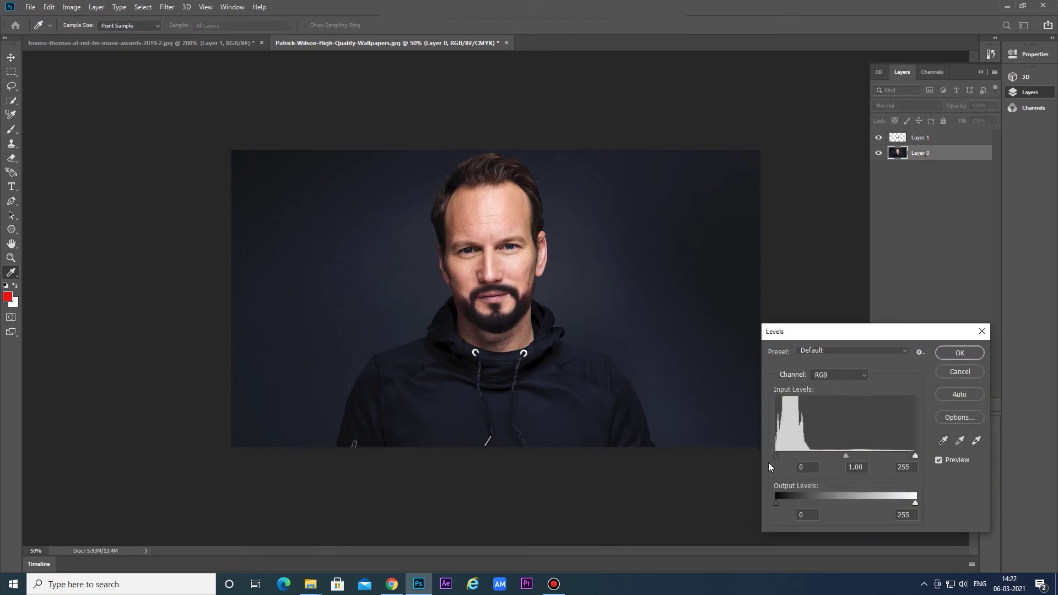
drag(776, 455, 780, 458)
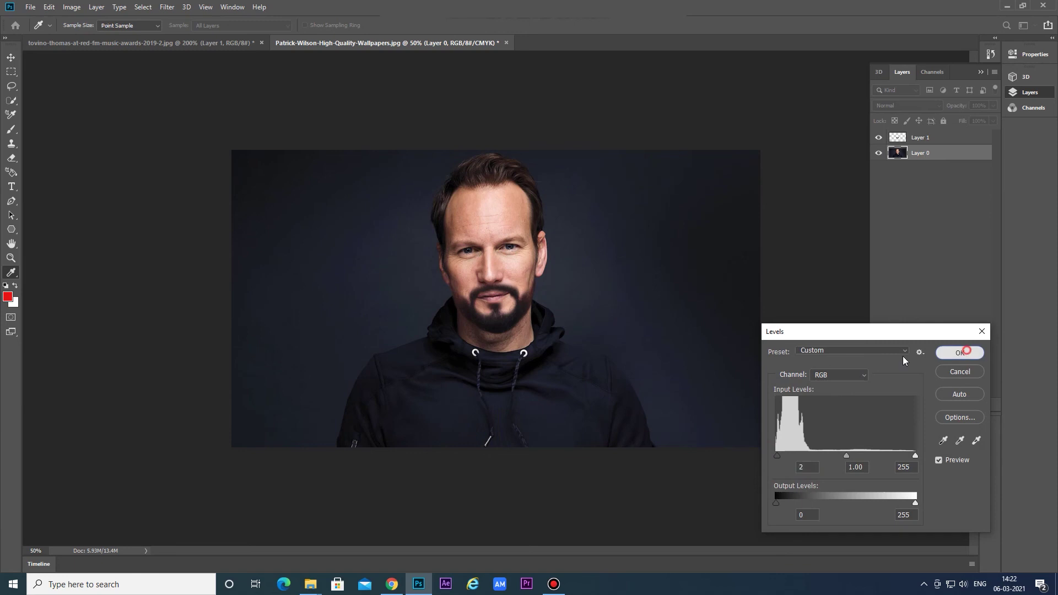
click(959, 353)
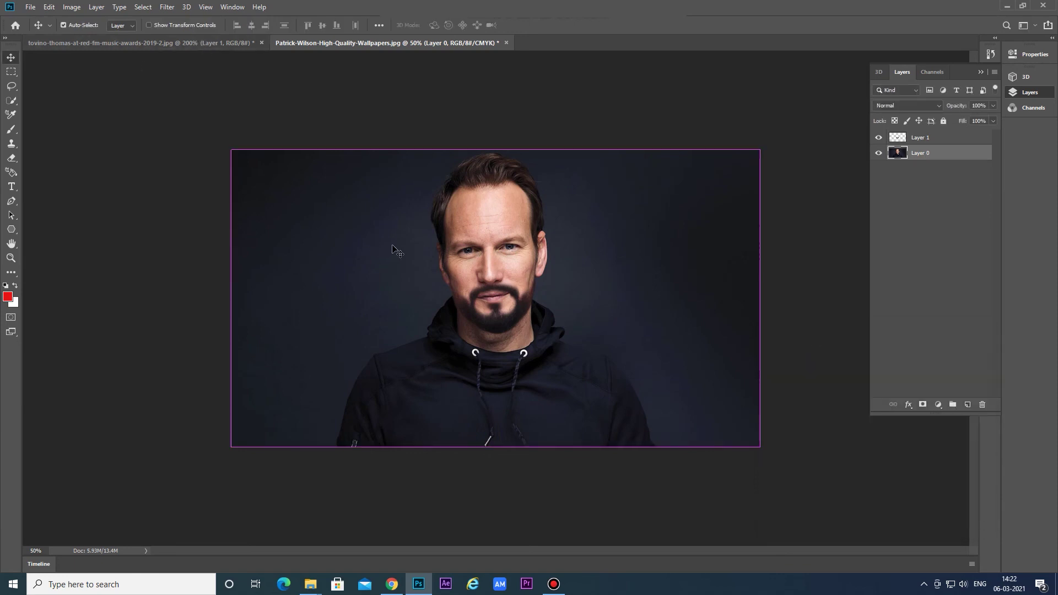
key(ctrl+plus)
key(ctrl+minus)
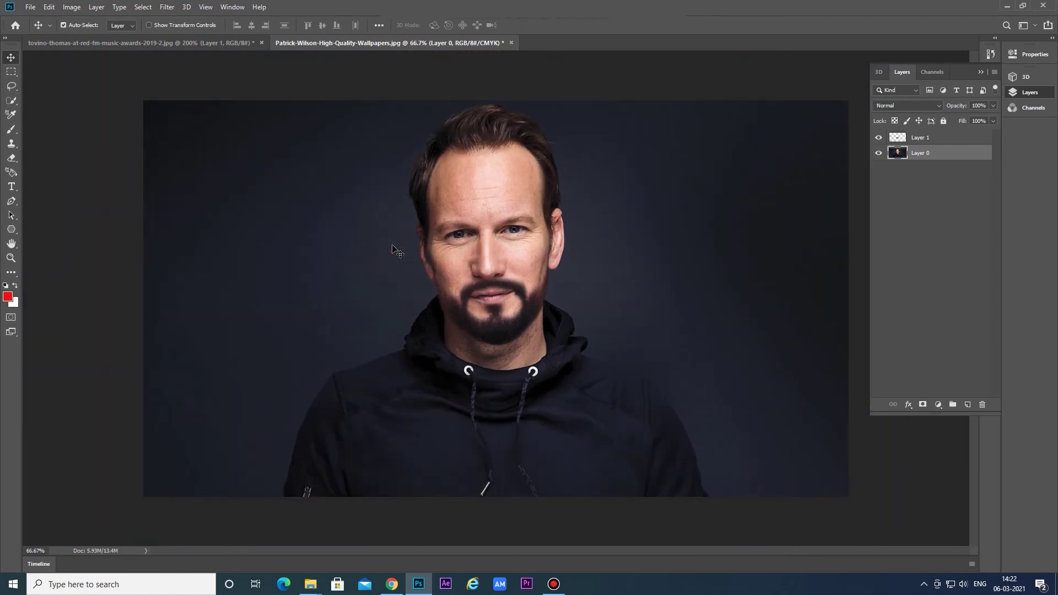
key(ctrl+minus)
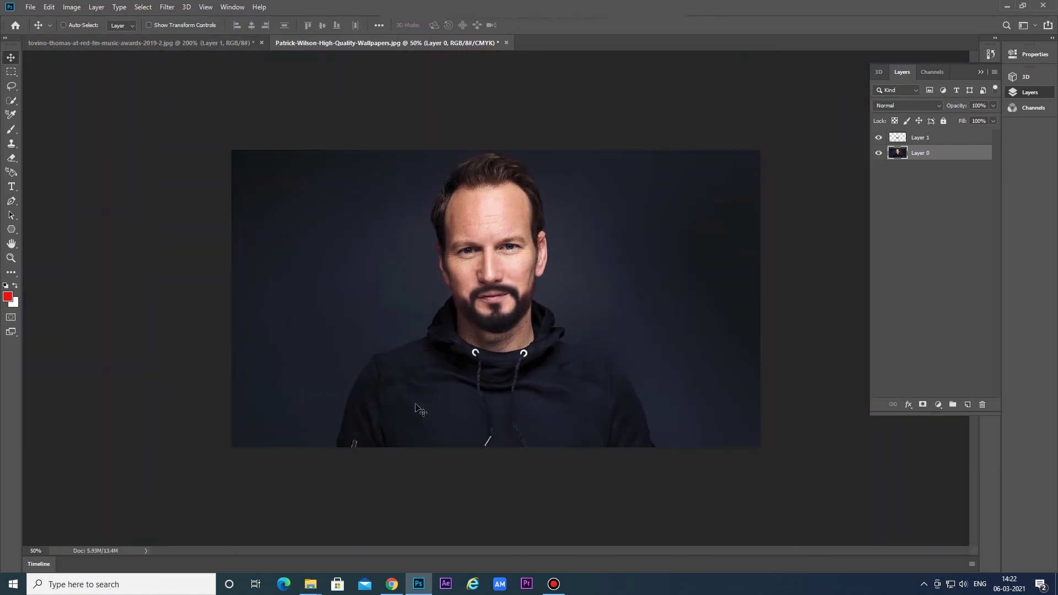
key(alt+bracketright)
key(ctrl+plus)
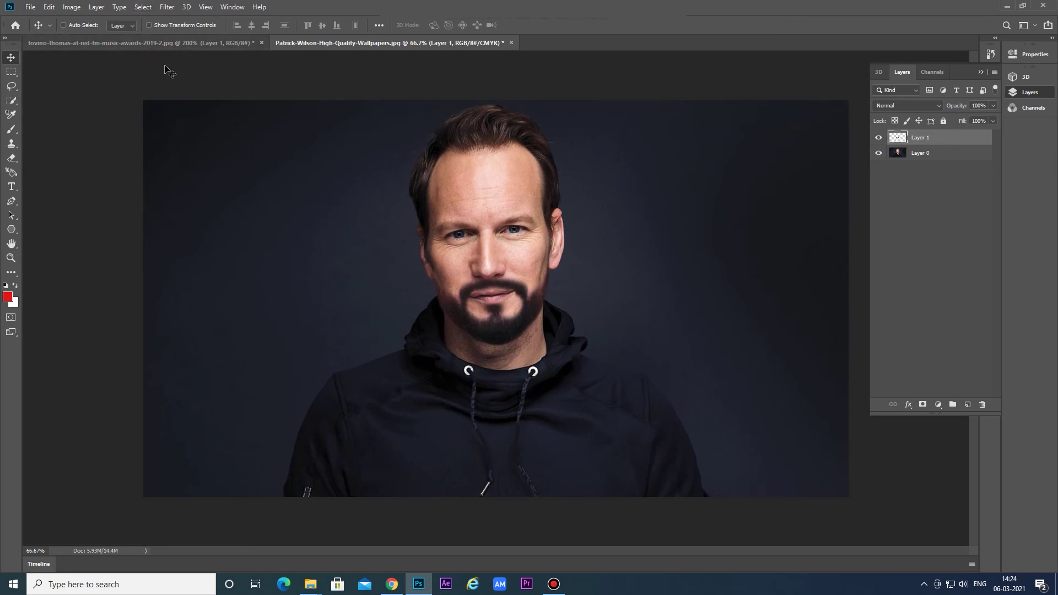
Step: Save the image to the Desktop as a JPEG named man with default quality settings
click(32, 7)
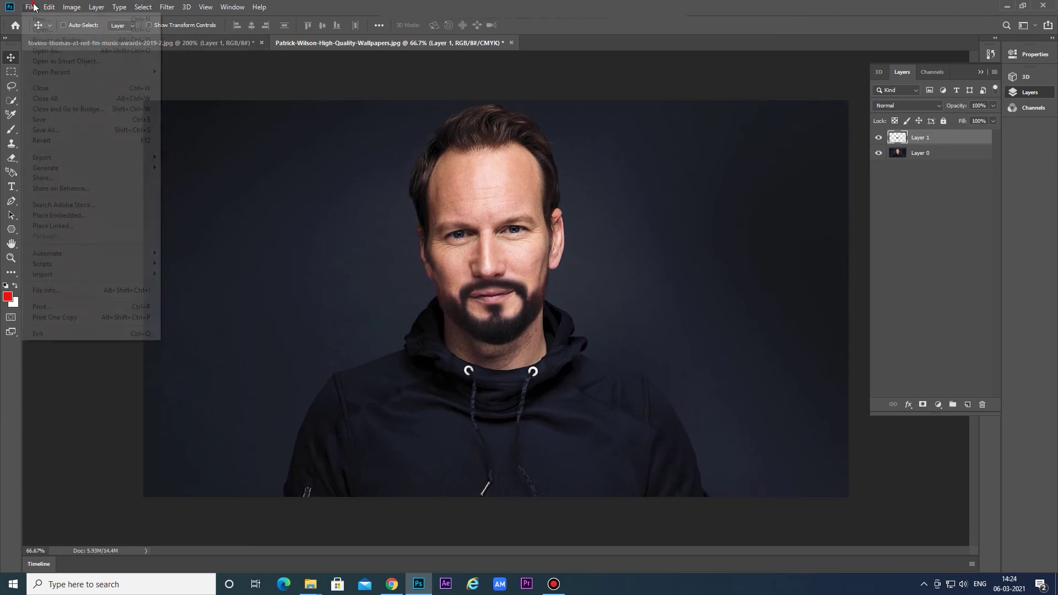
click(52, 130)
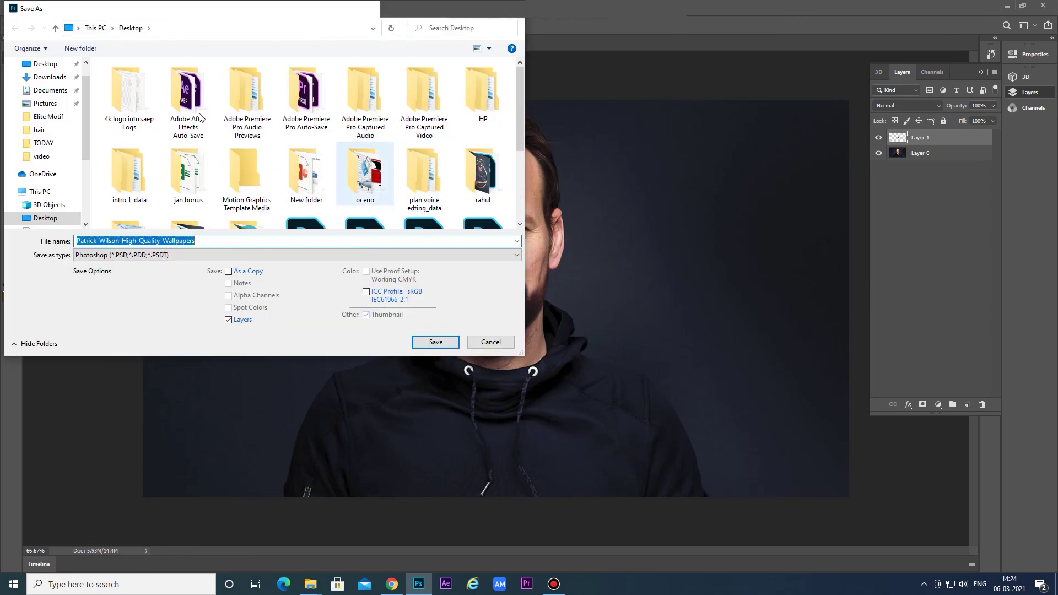
click(47, 63)
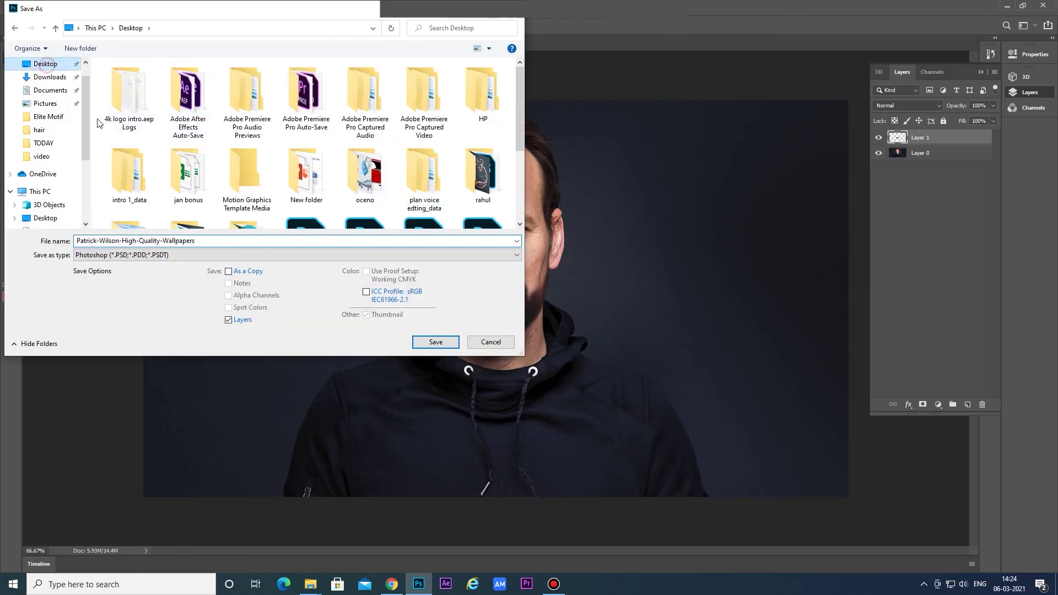
click(200, 243)
text(man)
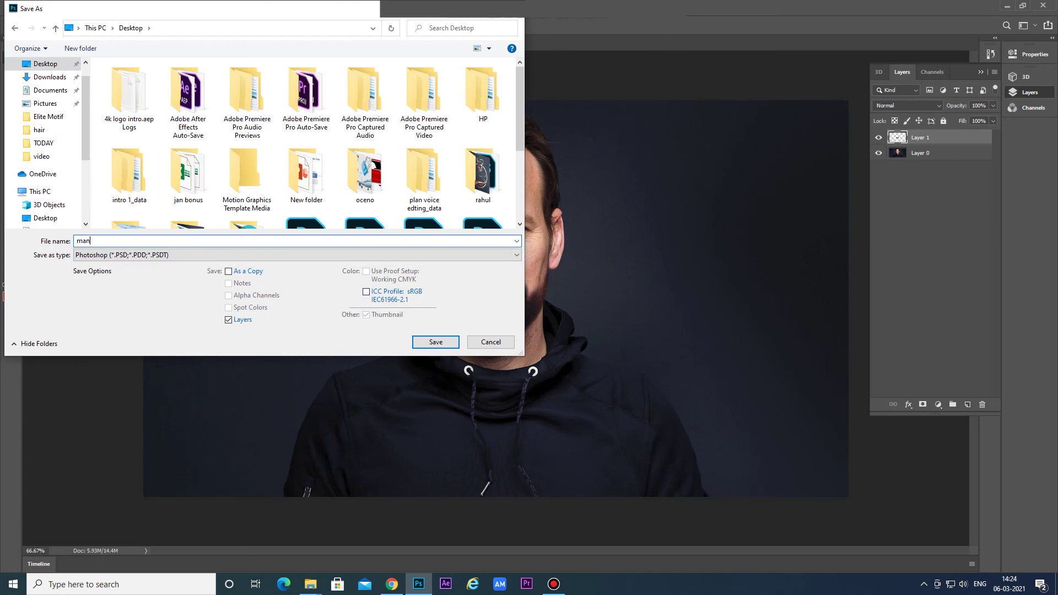
click(237, 256)
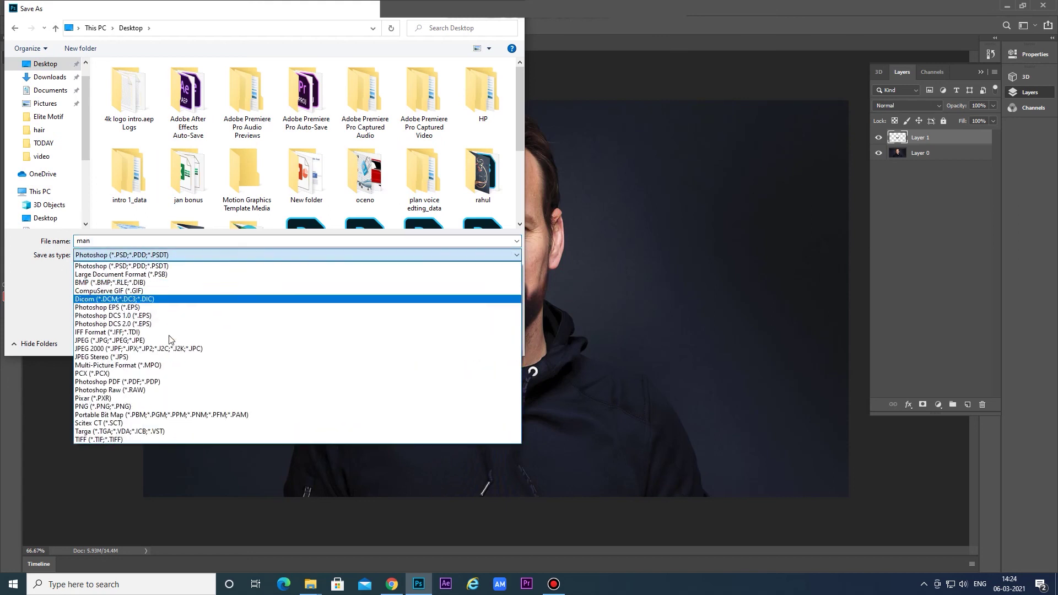
click(145, 341)
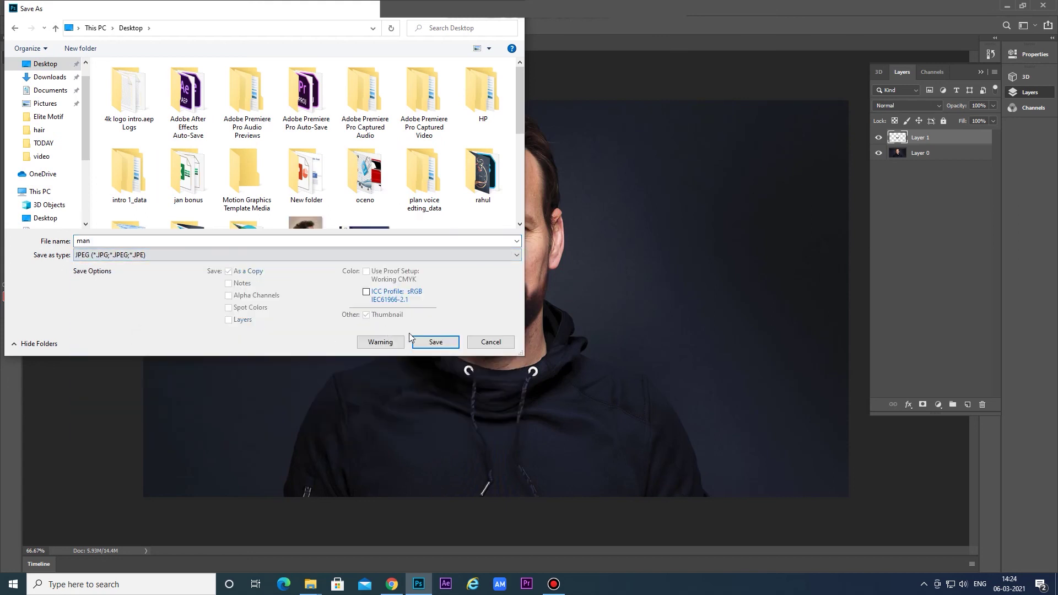
click(428, 343)
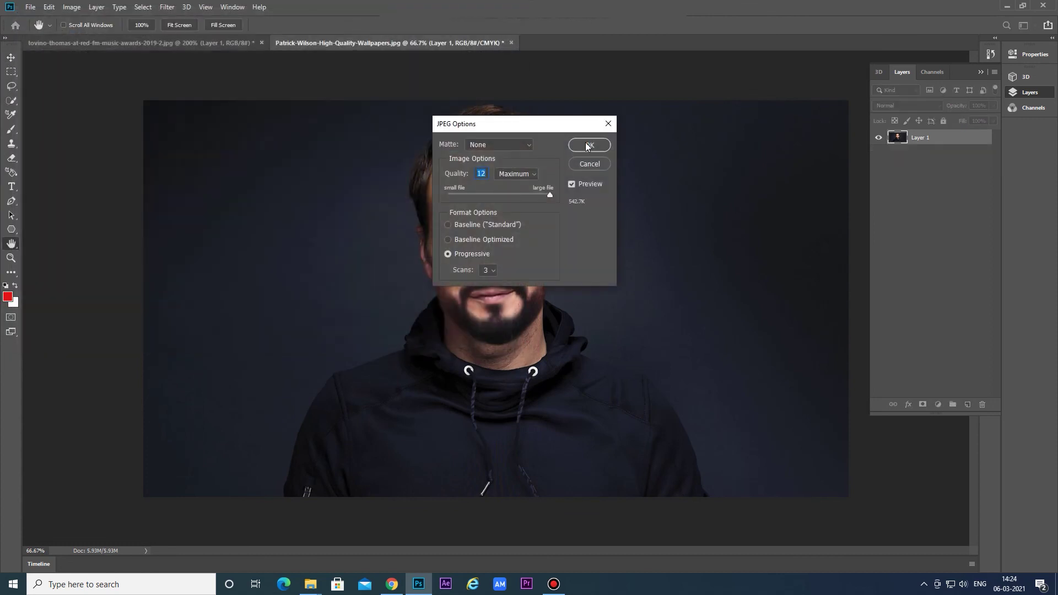
click(580, 144)
Step: Open man.jpg from the desktop in Photos, maximized
click(1006, 7)
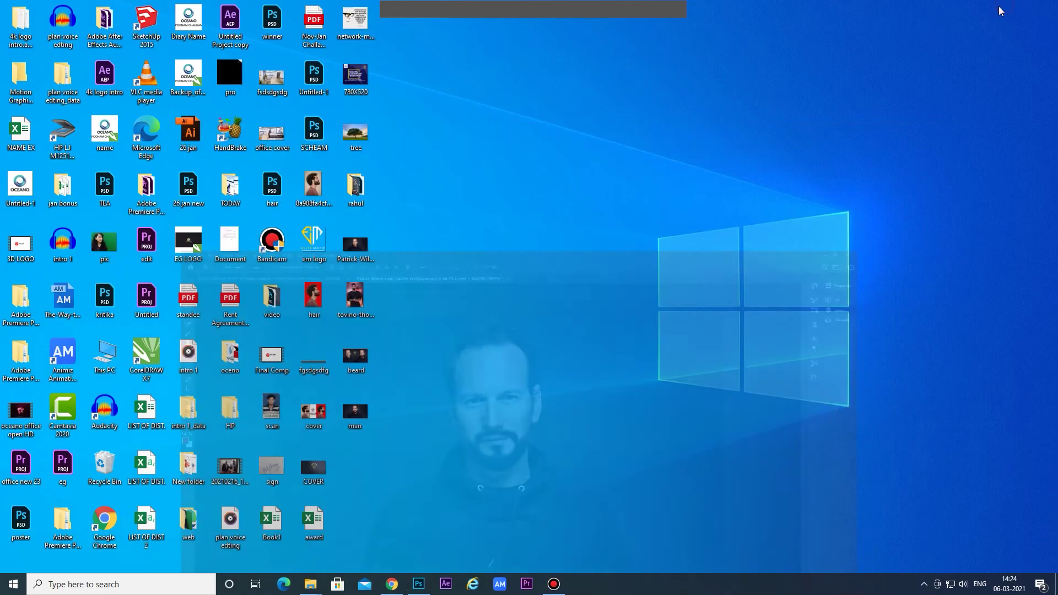
double_click(367, 412)
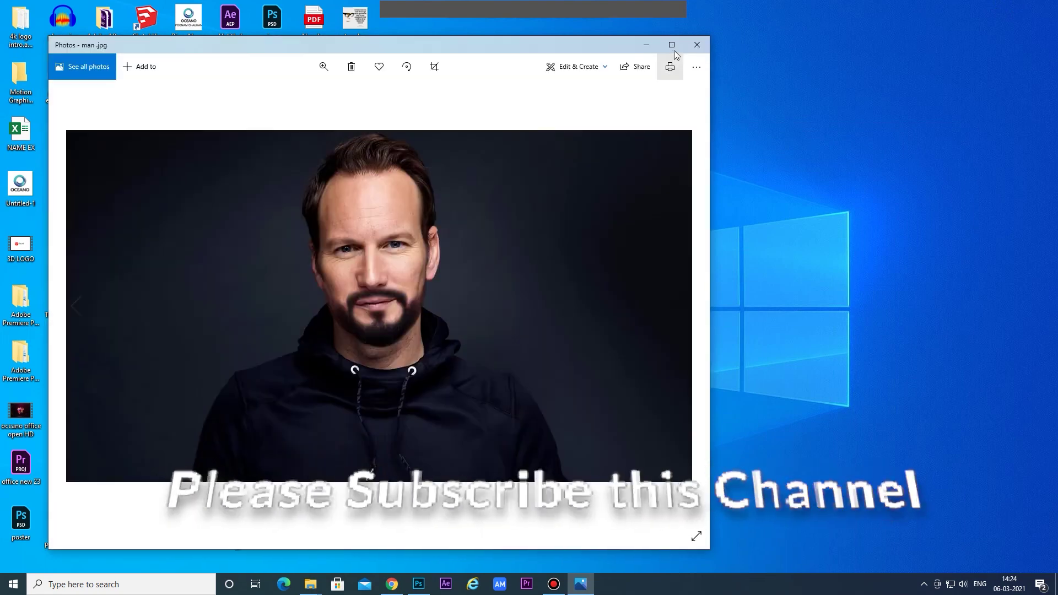
click(673, 44)
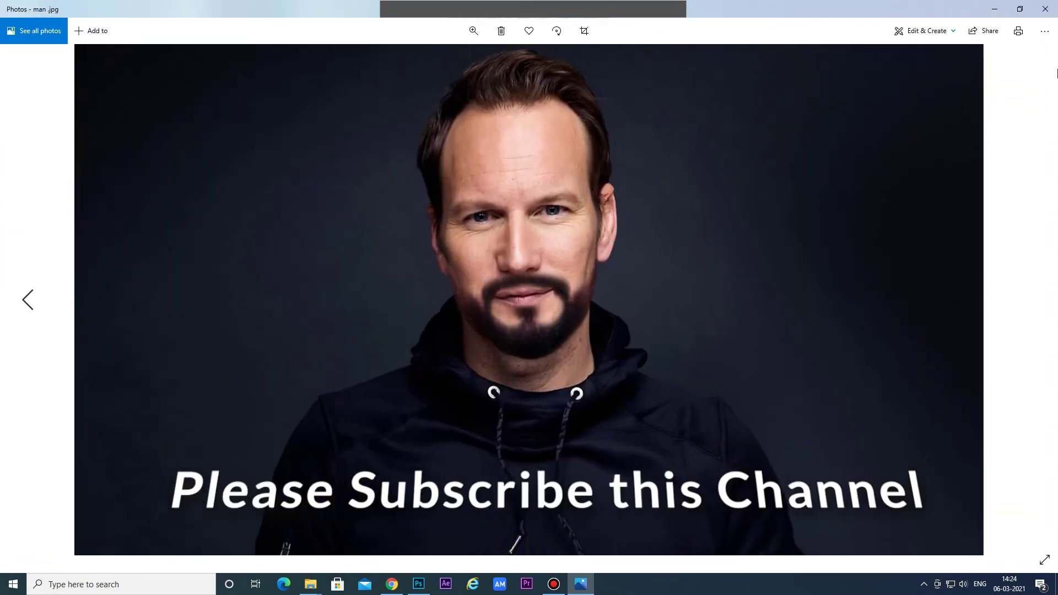